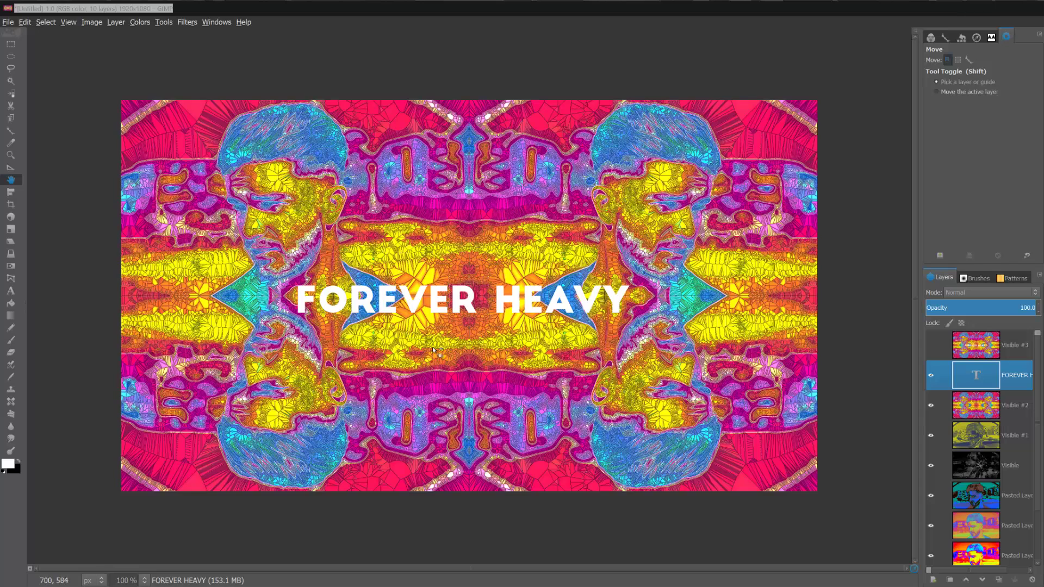
Step: Hide the layers one by one, starting with the FOREVER HEAVY text, to examine the earlier stages of the finished artwork
left_click(931, 376)
left_click(931, 405)
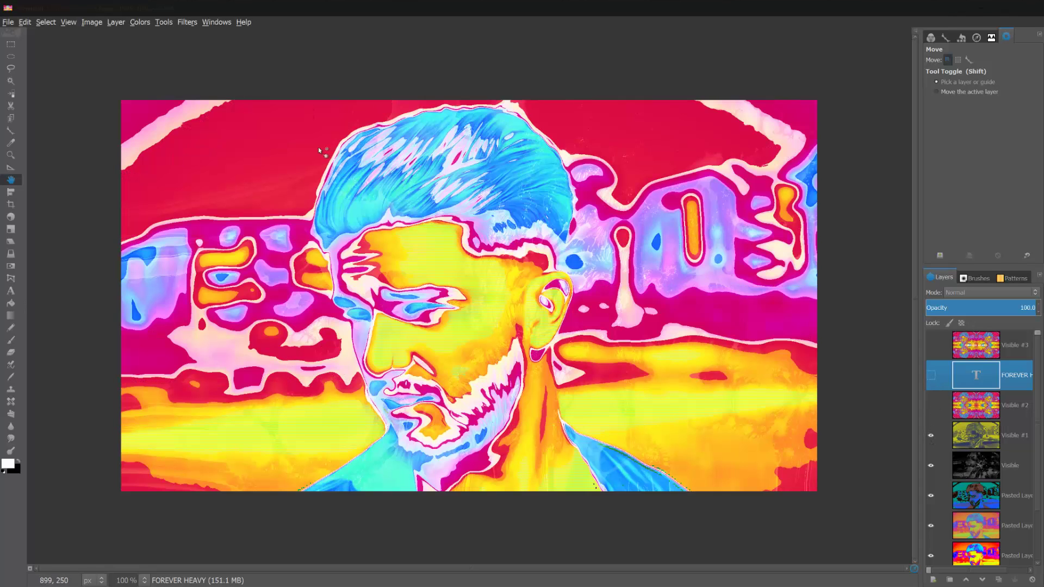
scroll(931, 405, "down", 1)
left_click(931, 408)
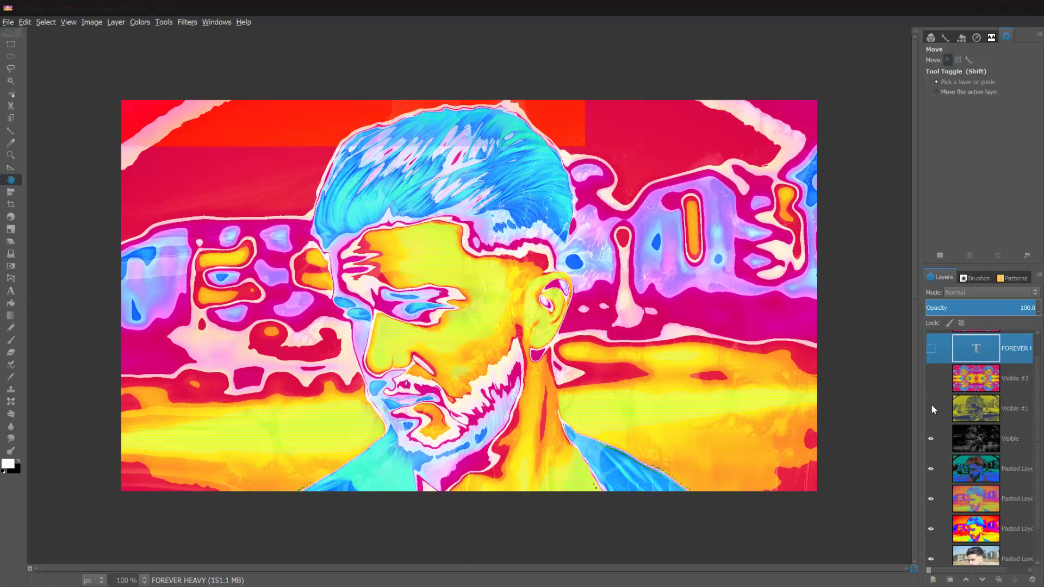
left_click(931, 439)
scroll(934, 441, "down", 1)
left_click(932, 441)
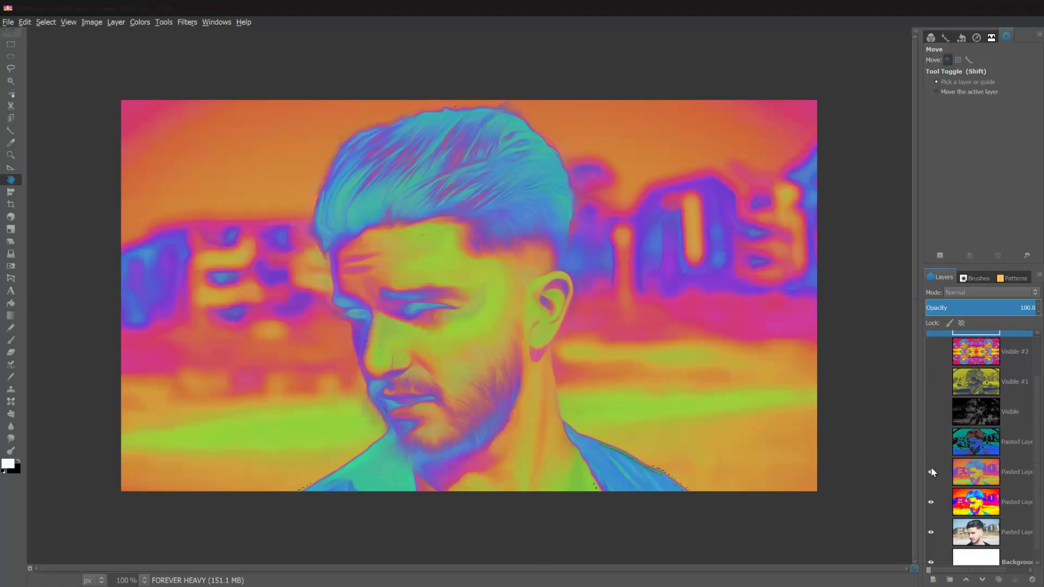
left_click(928, 472)
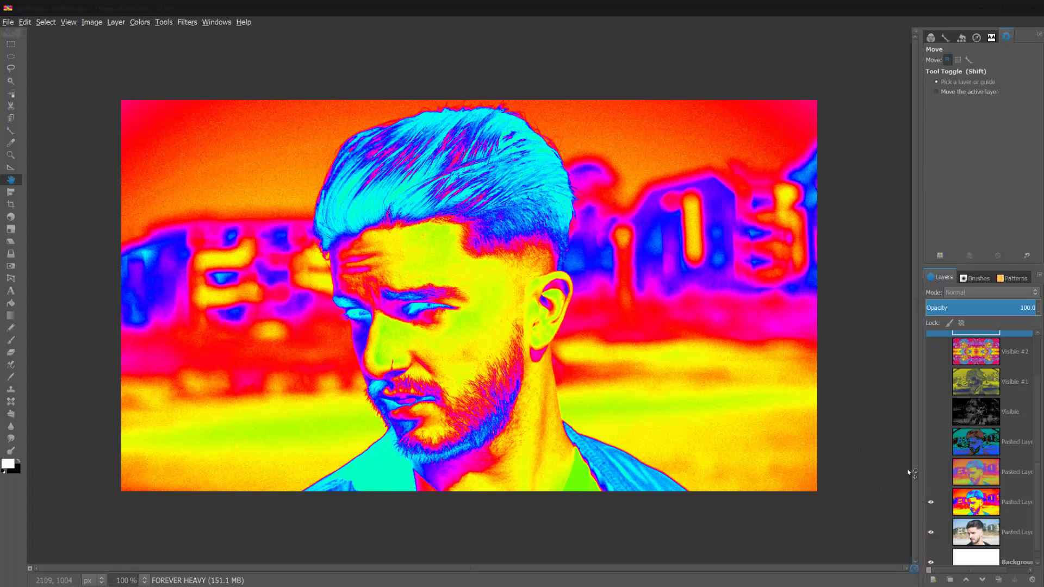
Step: Show the hidden layers again one by one, ending with the FOREVER HEAVY text, to review how the effect builds up
left_click(930, 472)
left_click(932, 442)
left_click(931, 411)
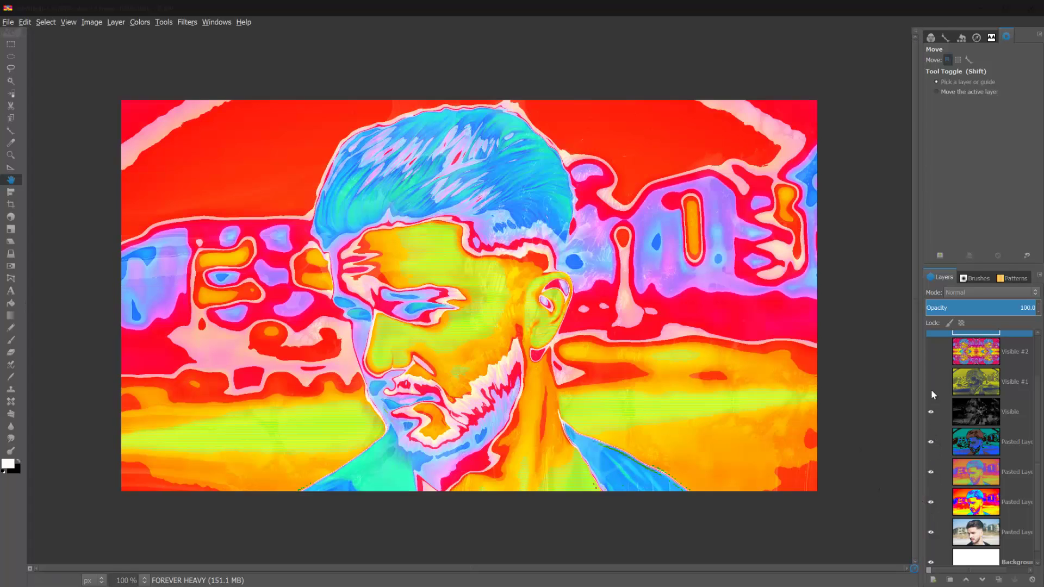
left_click(932, 382)
scroll(932, 385, "up", 2)
left_click(930, 406)
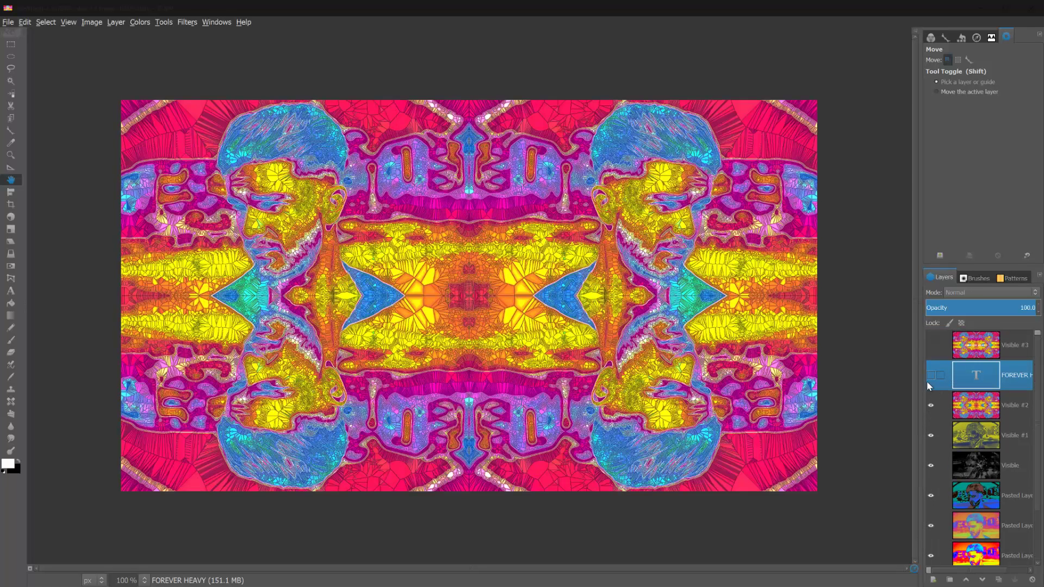
left_click(931, 375)
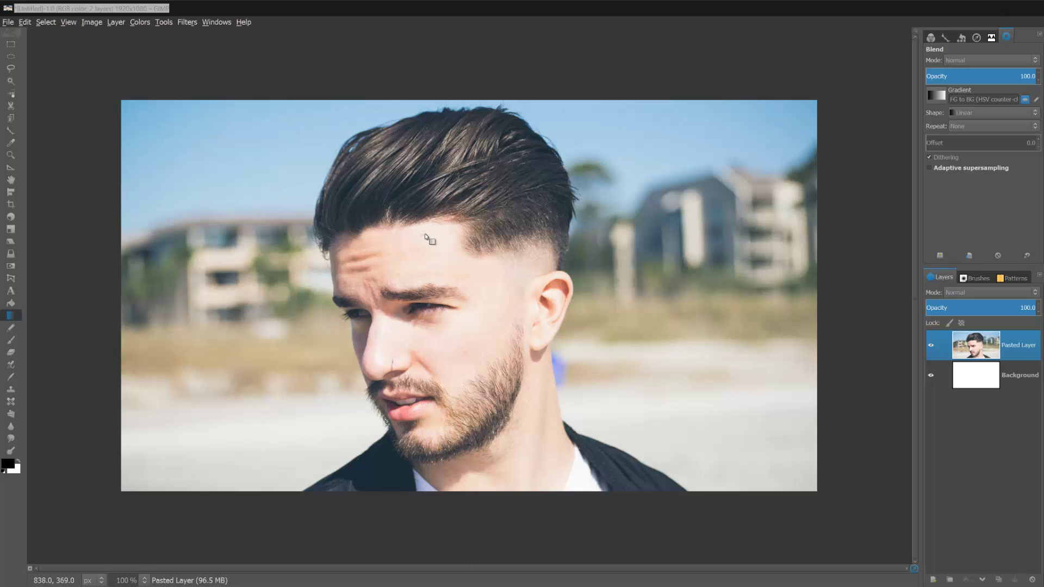
Step: Duplicate the pasted portrait photo layer
left_click(969, 342)
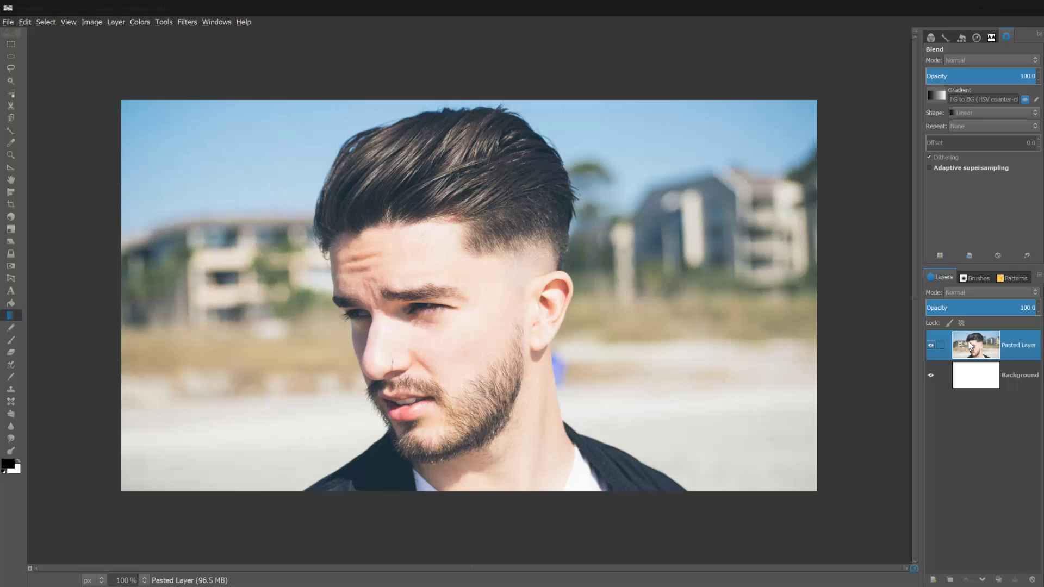
left_click(1000, 579)
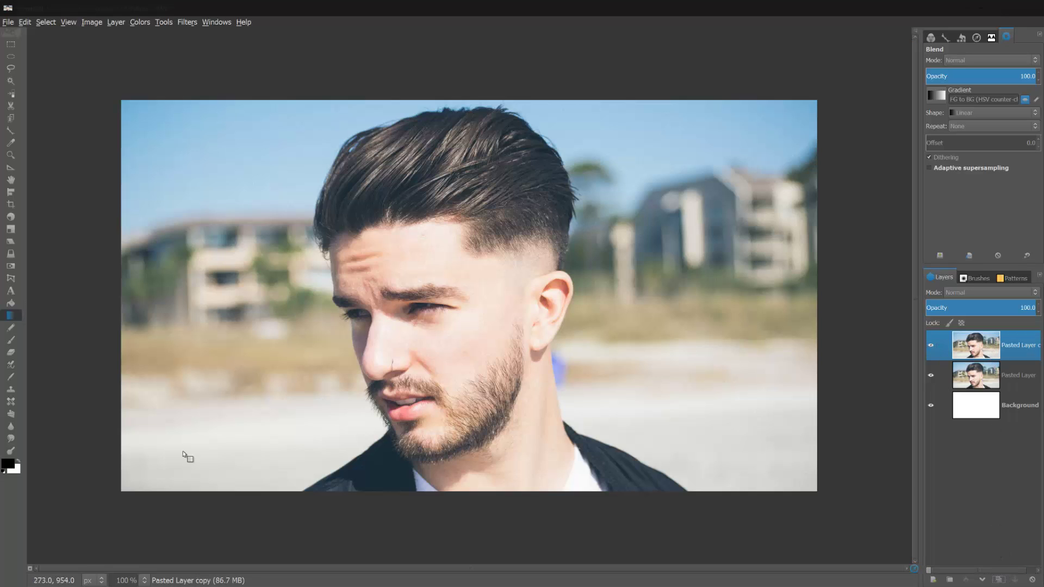
Step: Set the foreground colour to pure red (ff0000) and the background colour to a slightly pinker red (ff0024)
left_click(7, 469)
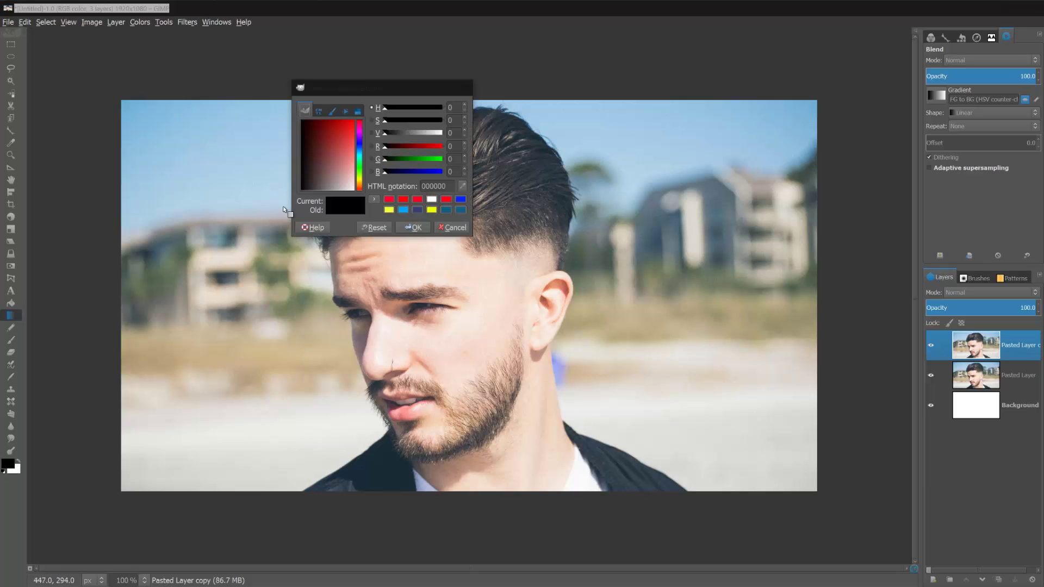
left_click_drag(319, 161, 354, 121)
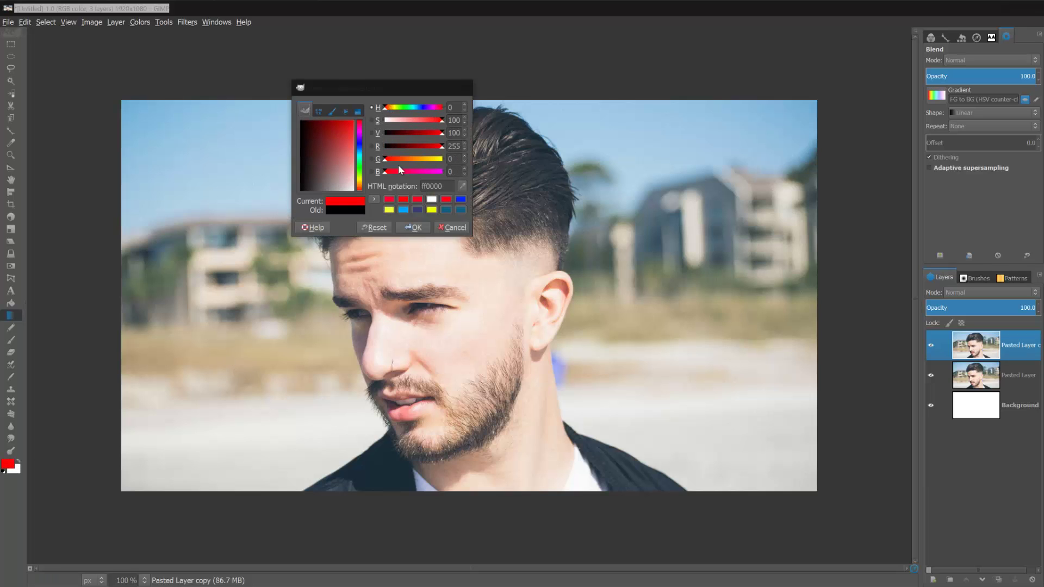
left_click(413, 227)
left_click(15, 469)
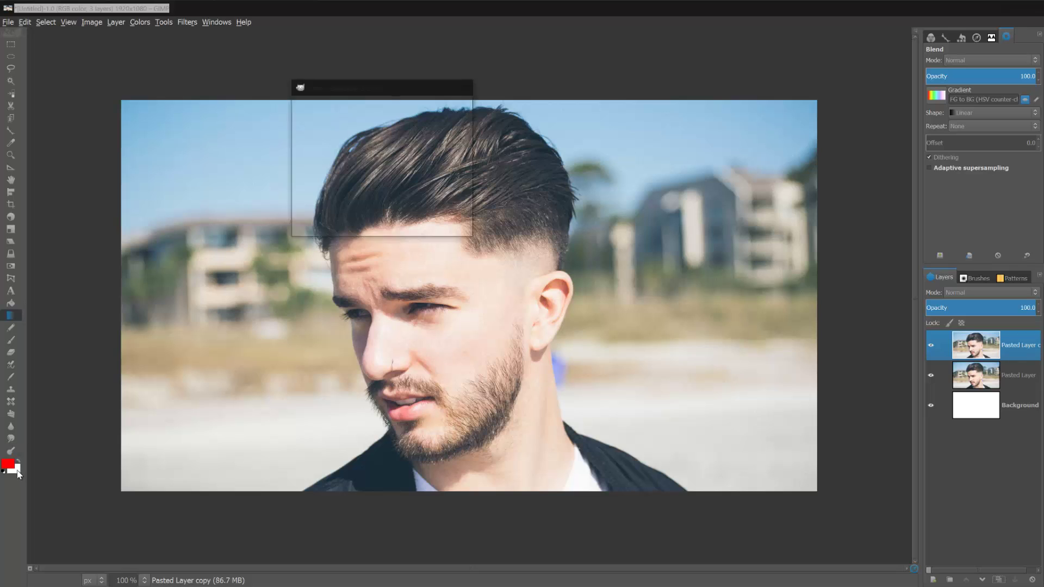
left_click_drag(319, 187, 356, 121)
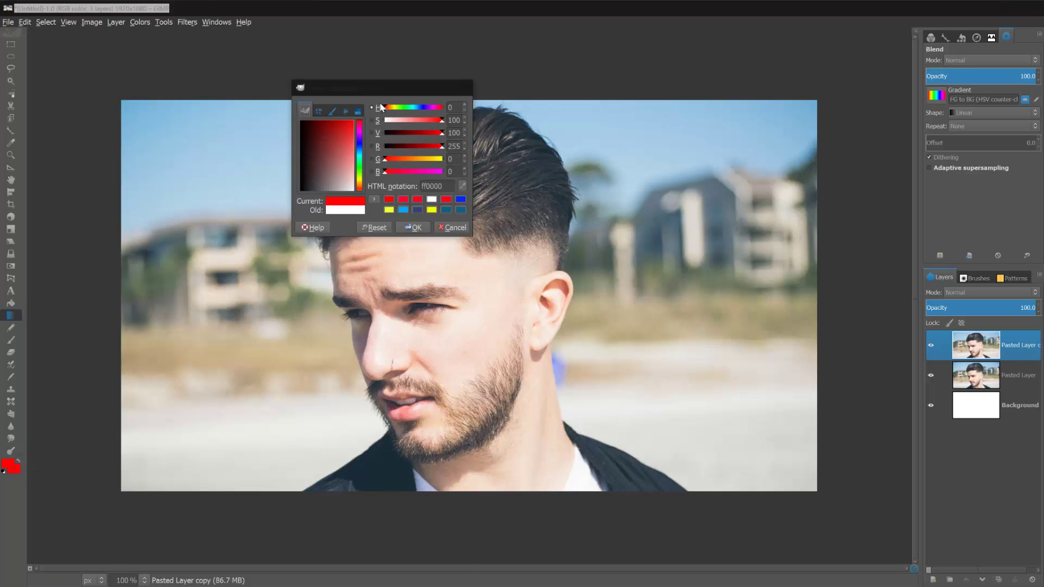
left_click(360, 124)
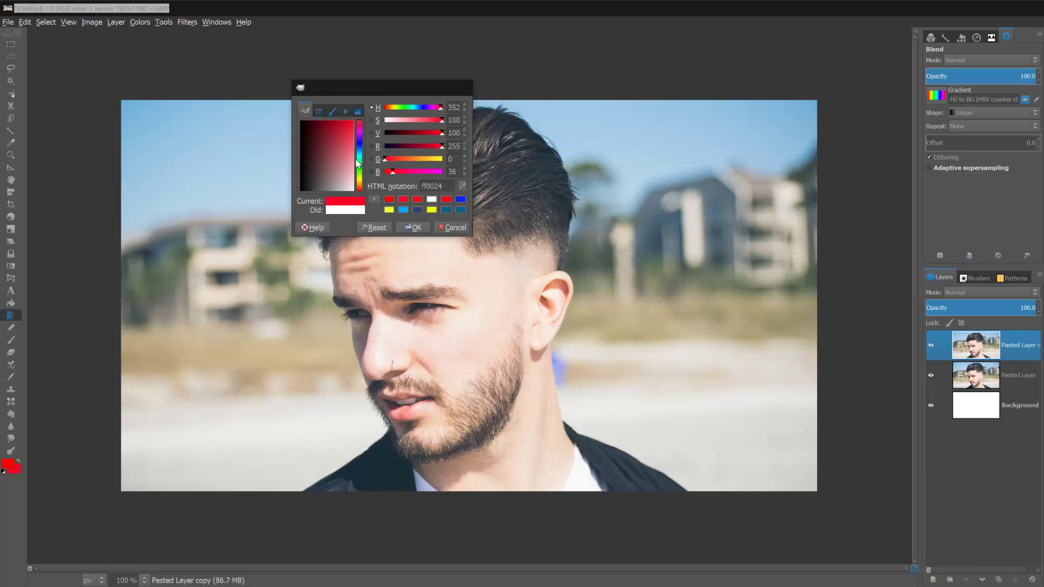
left_click(409, 229)
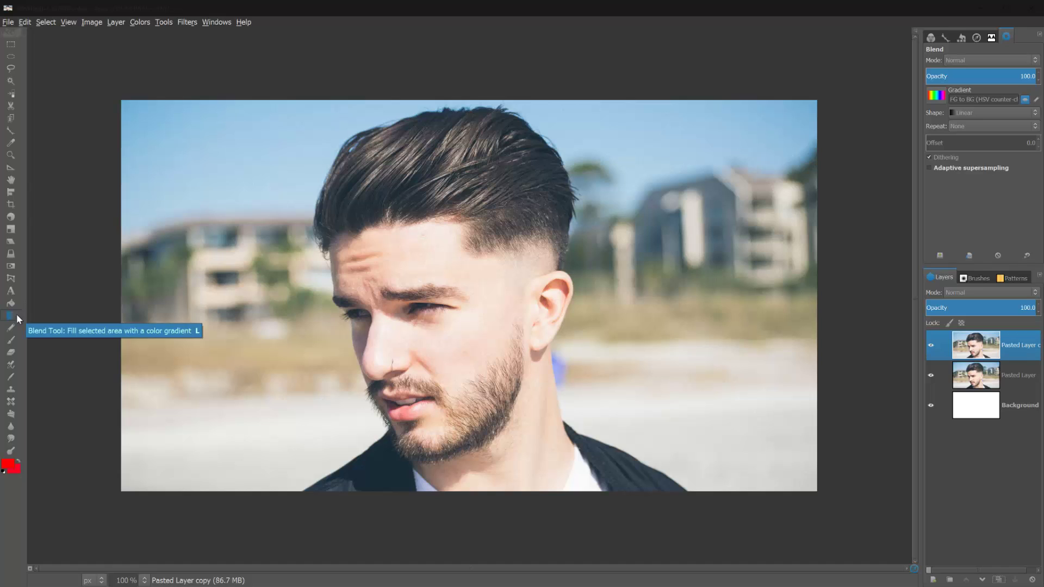
Step: Check the Blend tool's available FG to BG gradients and the foreground colour's settings
left_click(936, 96)
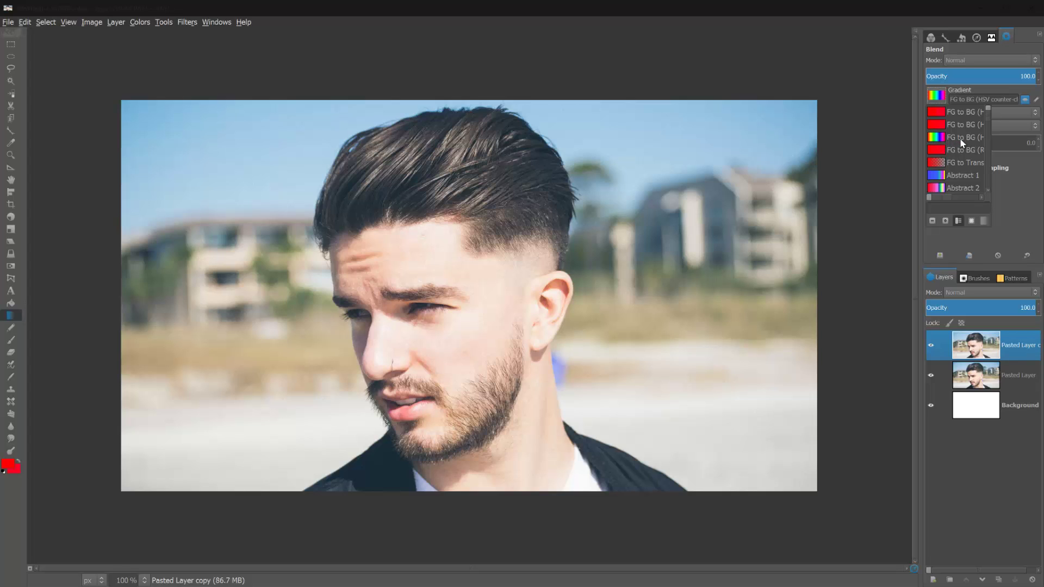
left_click(7, 464)
left_click(8, 467)
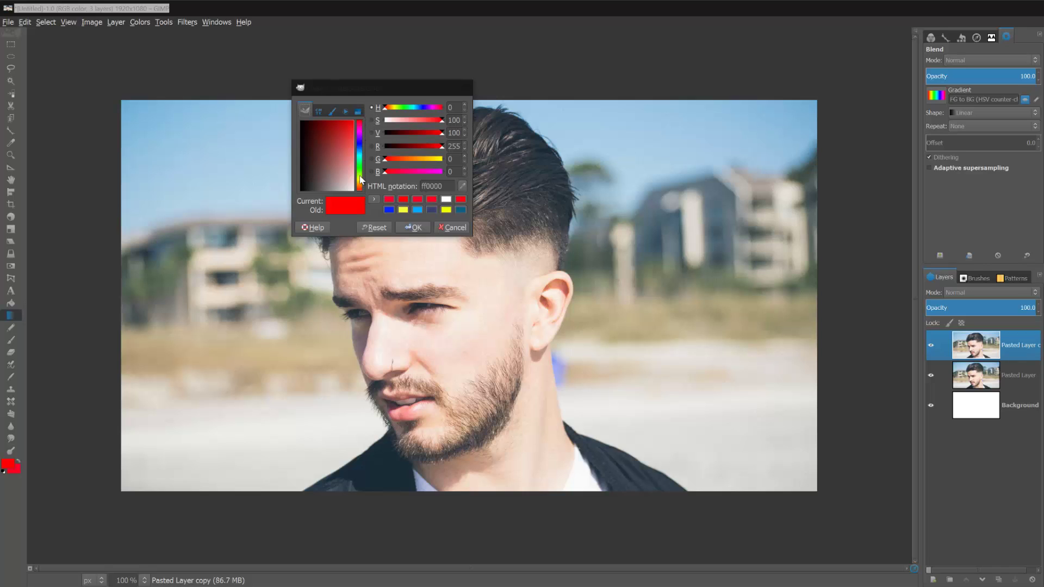
left_click(417, 228)
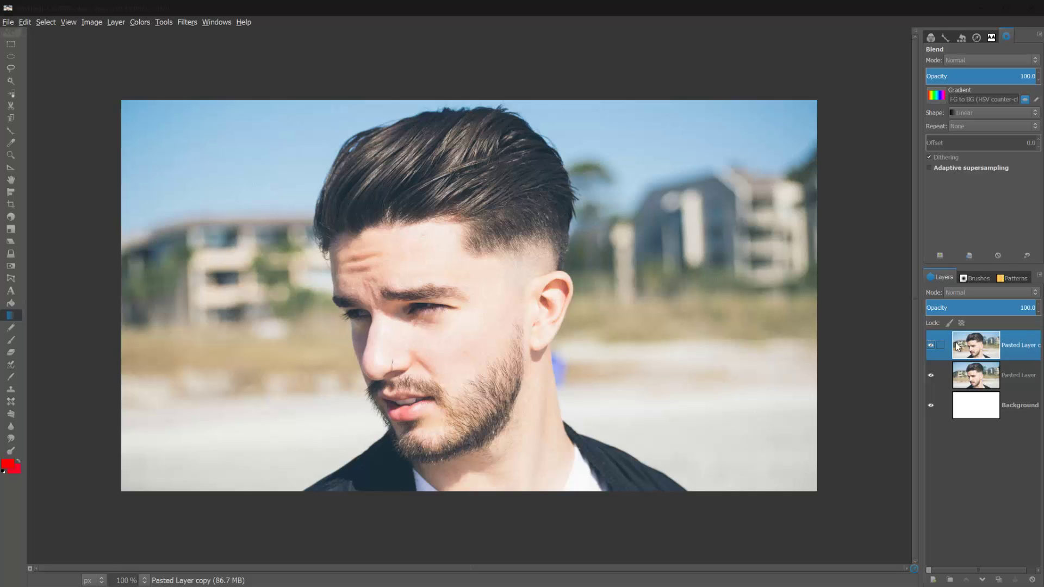
Step: Apply Gradient Map to the duplicated portrait layer, and invert its colours
left_click(140, 23)
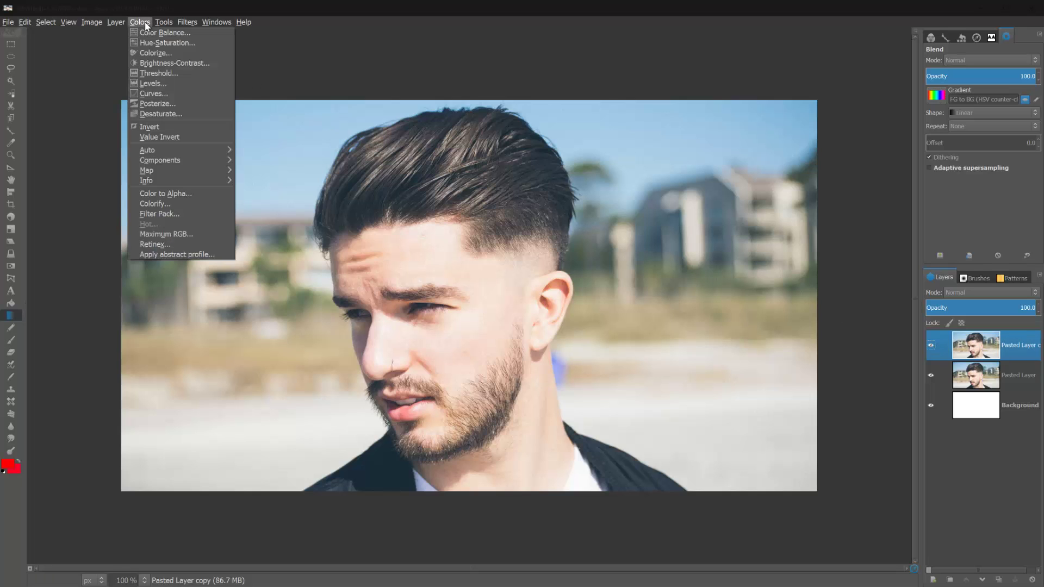
mouse_move(170, 173)
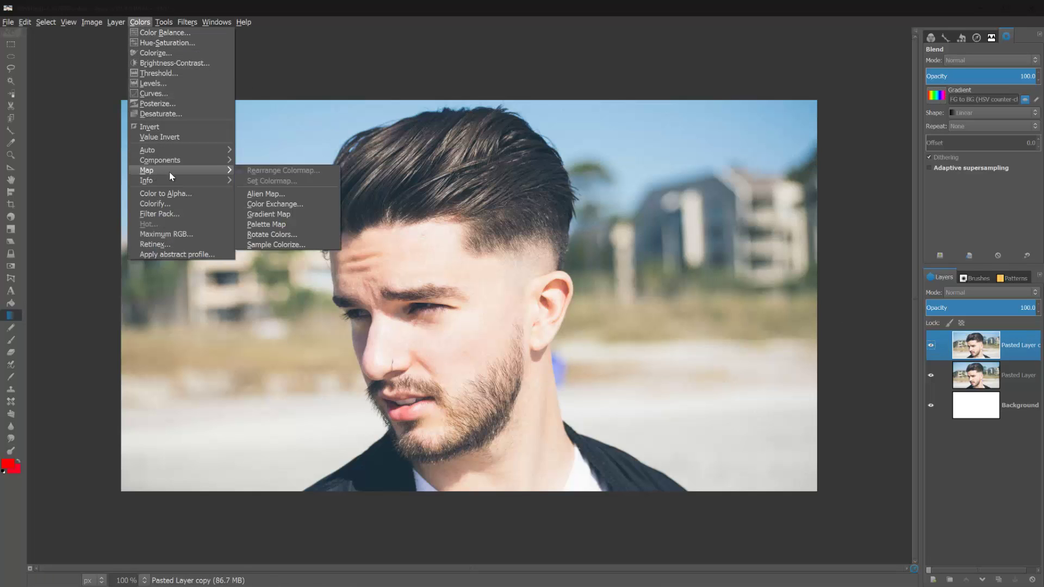
left_click(287, 214)
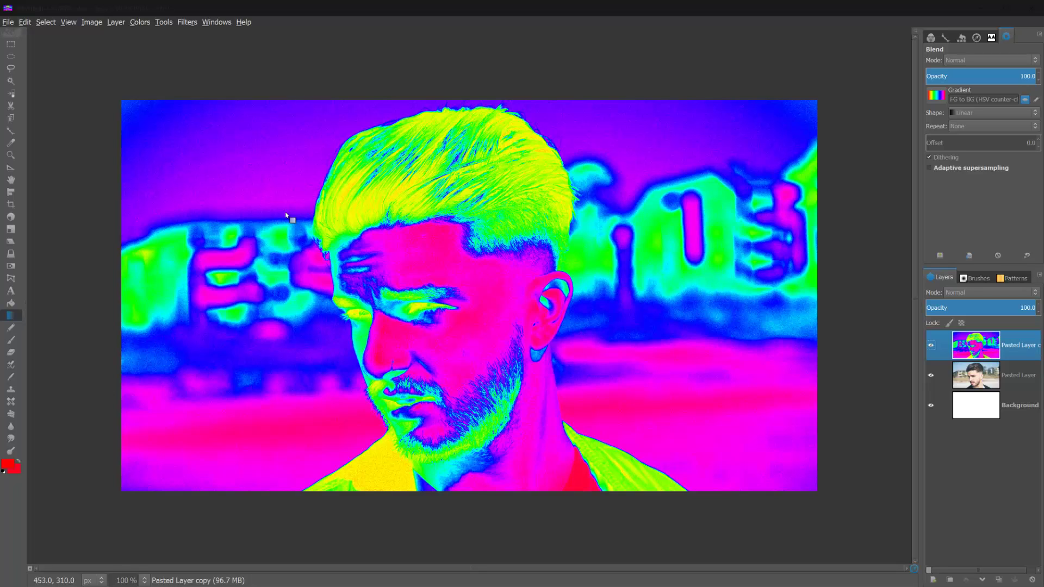
left_click(147, 24)
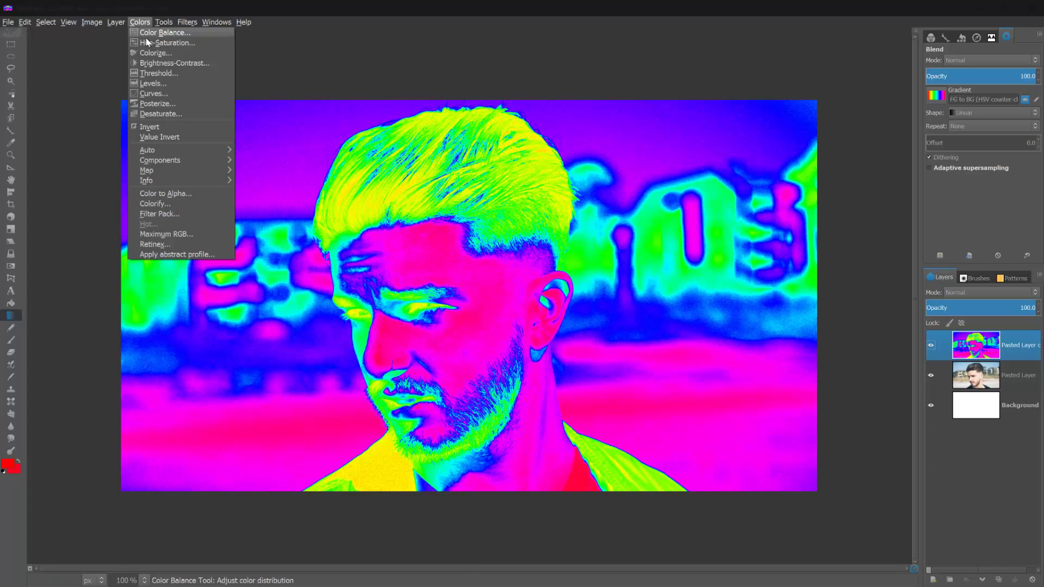
left_click(150, 127)
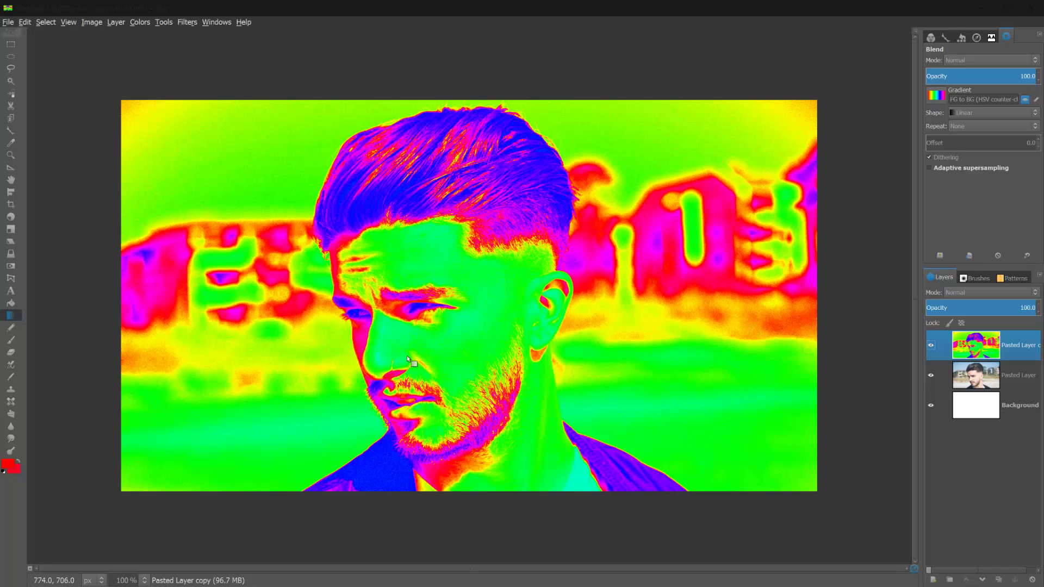
Step: Shift the master hue of the inverted portrait layer to -60 with Hue-Saturation
left_click(140, 22)
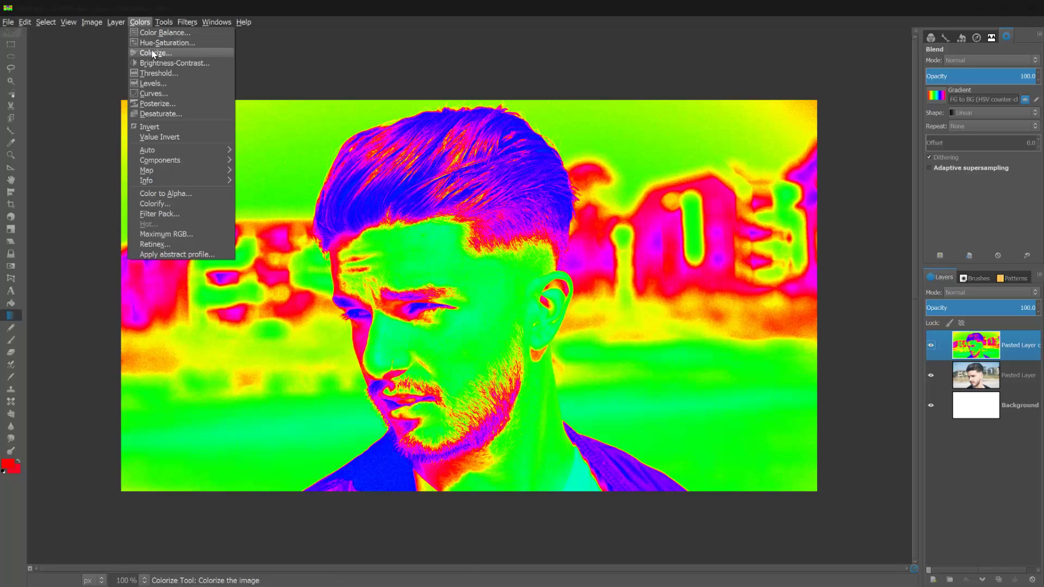
left_click(153, 43)
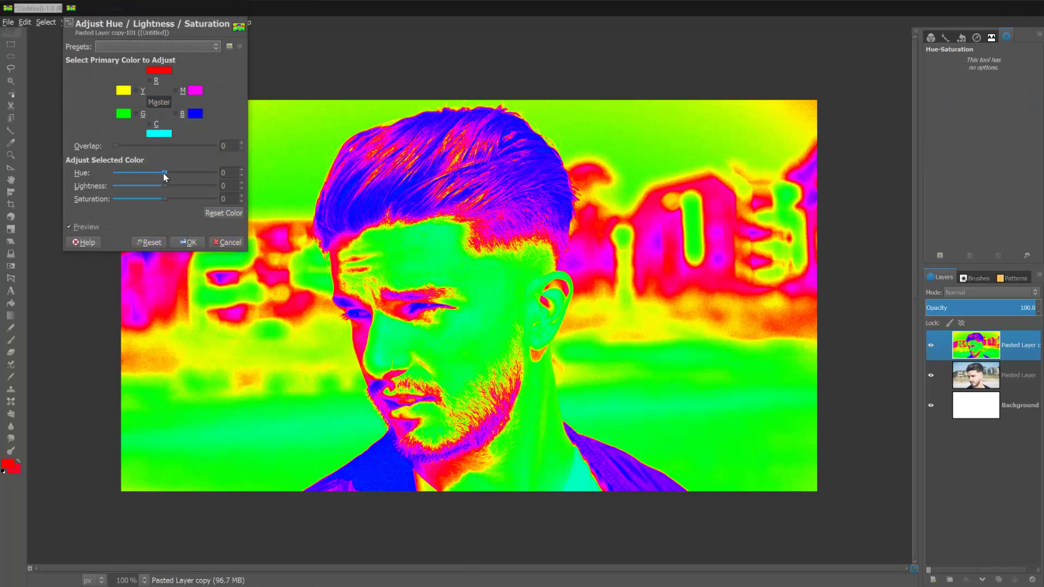
left_click_drag(163, 173, 148, 176)
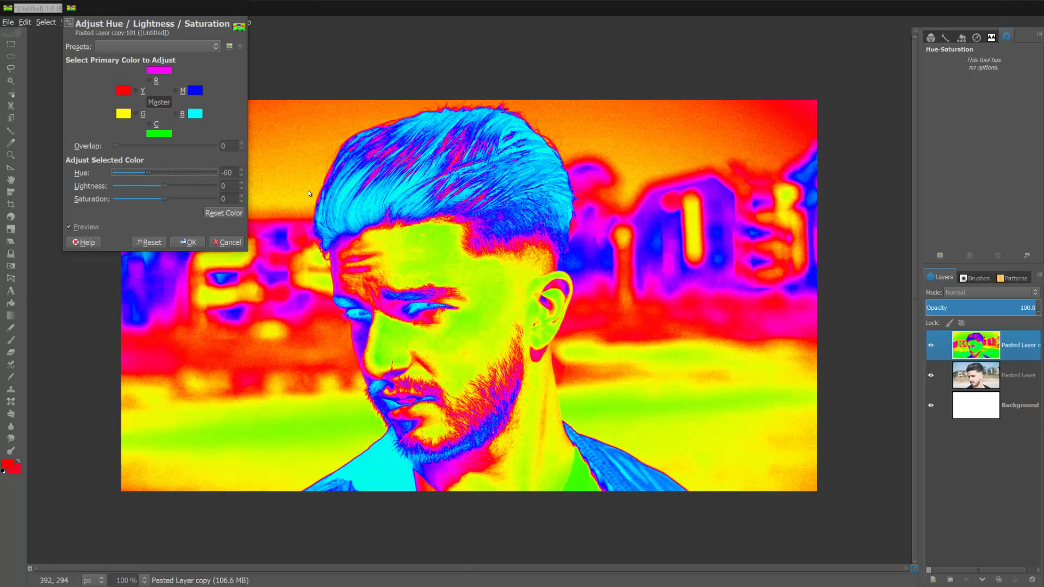
left_click(191, 242)
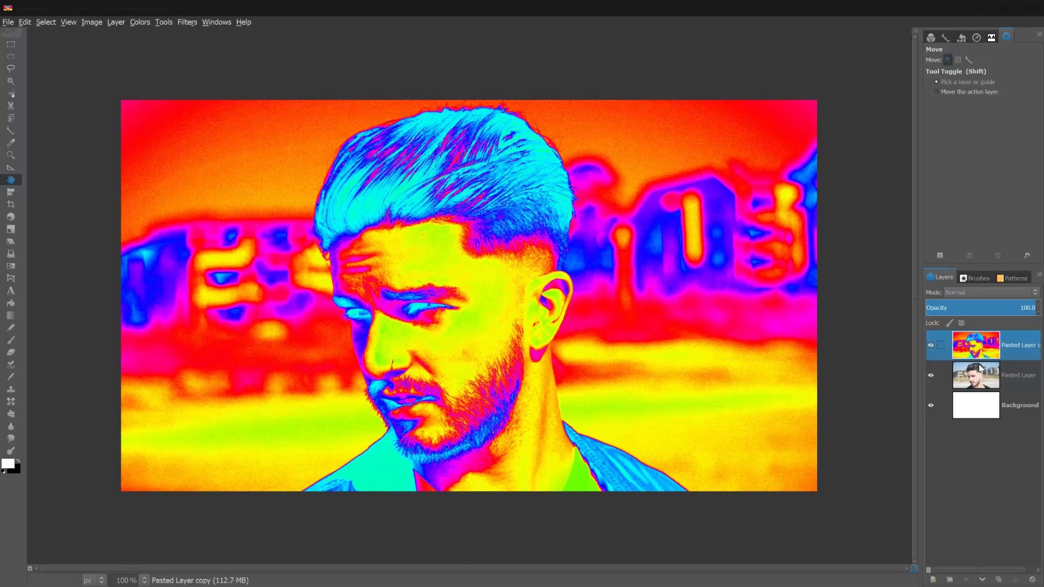
Step: Duplicate the recoloured portrait layer and apply the G'MIC Dream smoothing filter to the copy
left_click(998, 580)
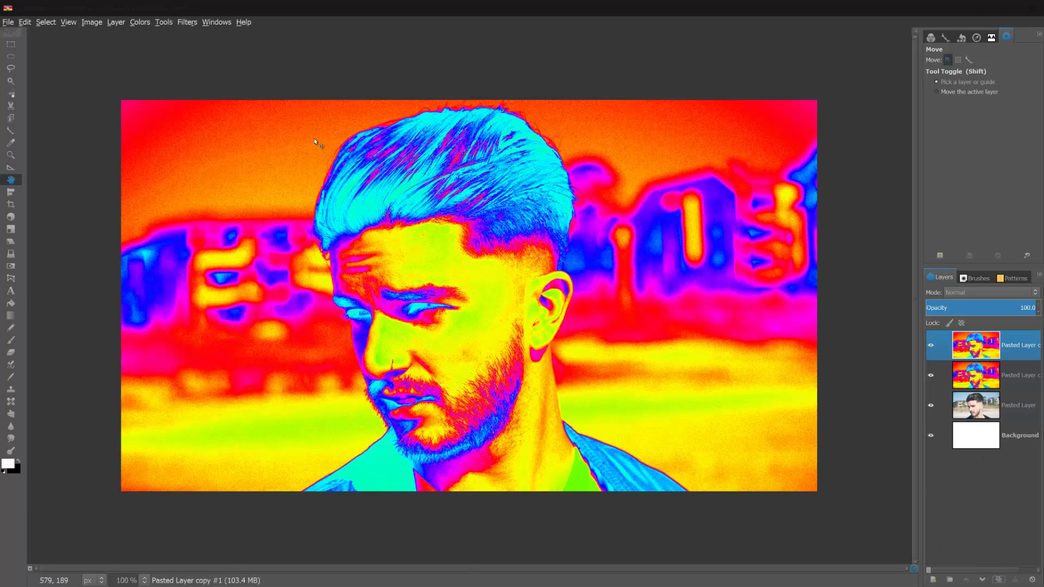
left_click(193, 21)
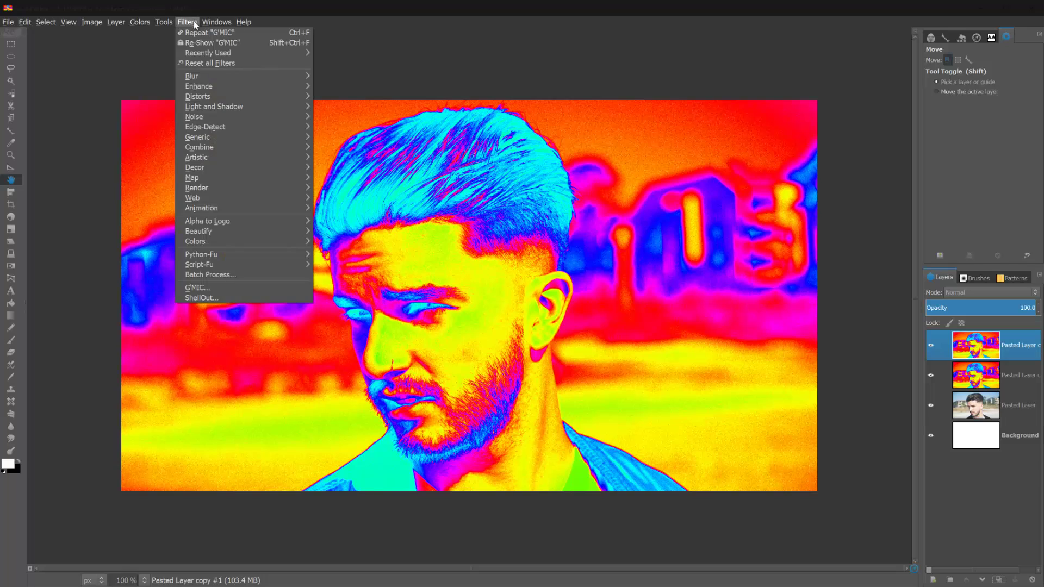
left_click(196, 288)
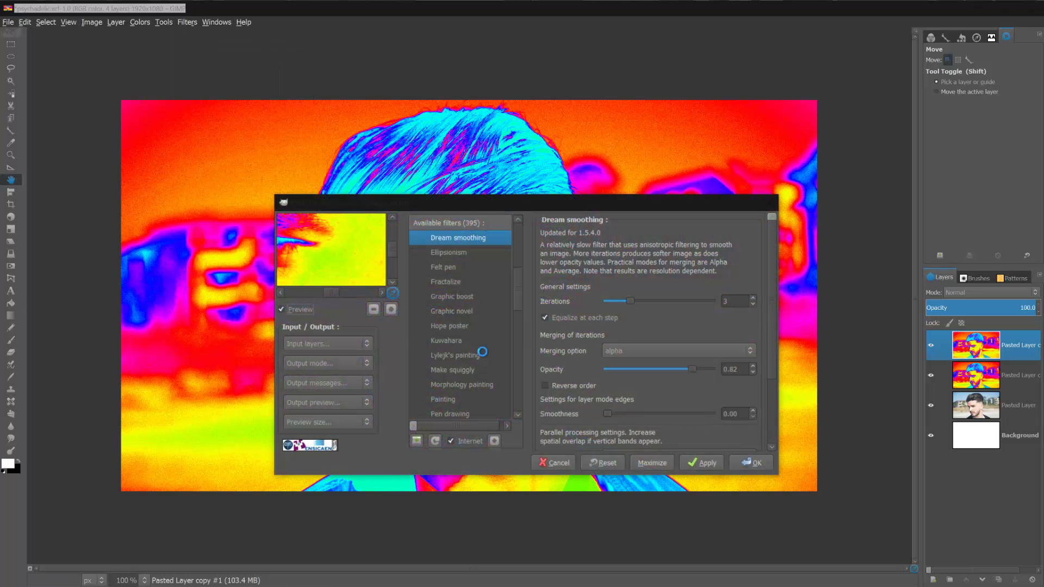
mouse_move(519, 302)
left_mouse_down()
mouse_move(514, 257)
mouse_move(517, 287)
left_mouse_up()
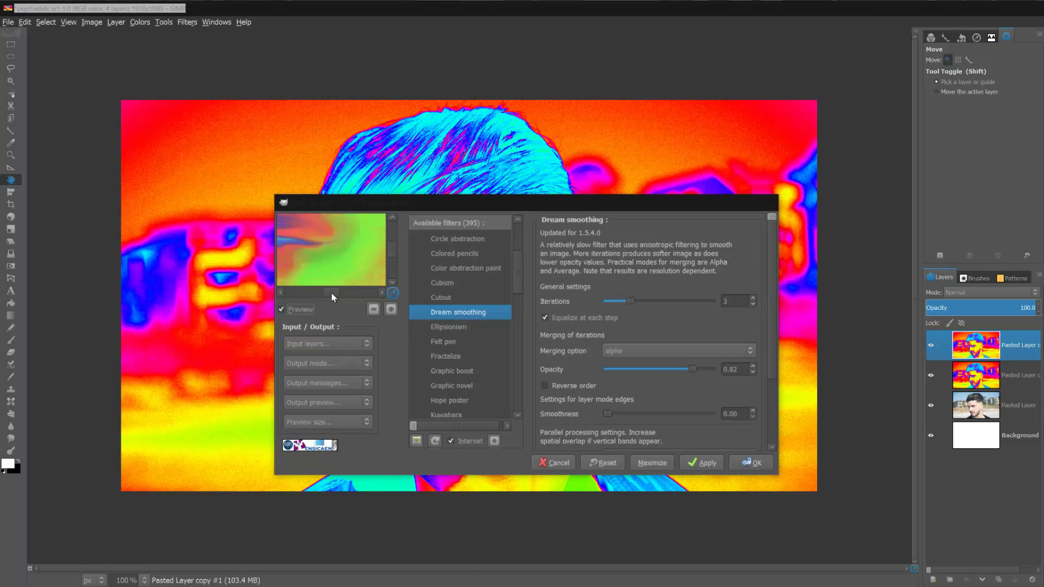
left_click_drag(332, 293, 326, 293)
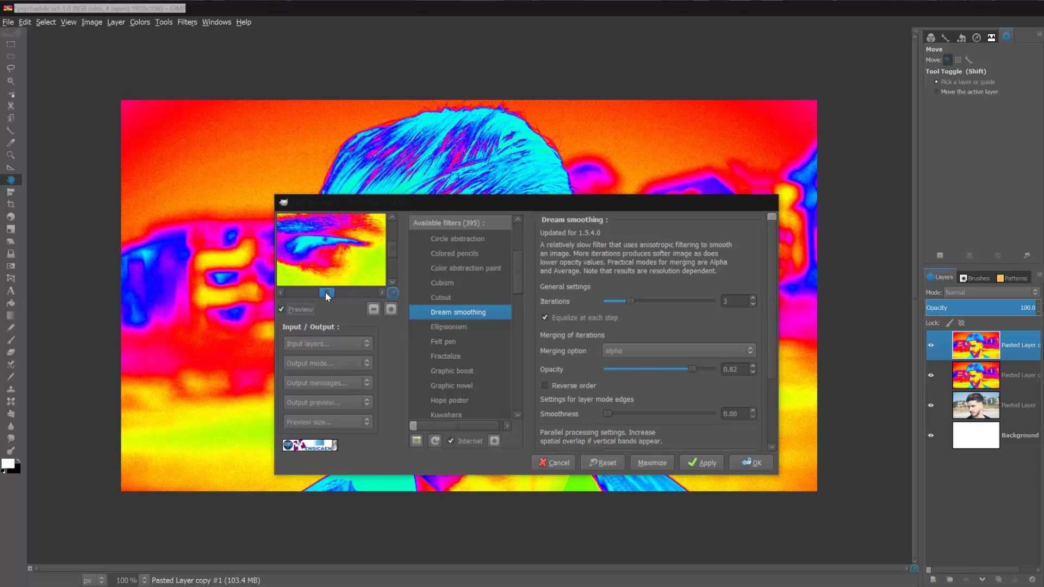
left_click(754, 465)
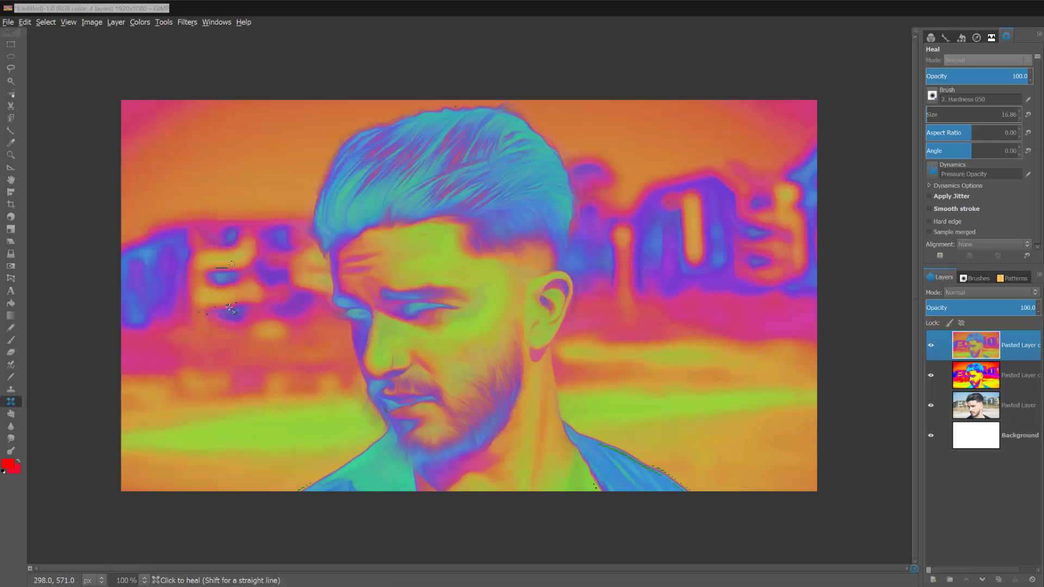
Step: Heal the dark green specks around the blurred background lettering beside the face, sampling from clean nearby areas
scroll(229, 307, "up", 2)
scroll(229, 307, "up", 1)
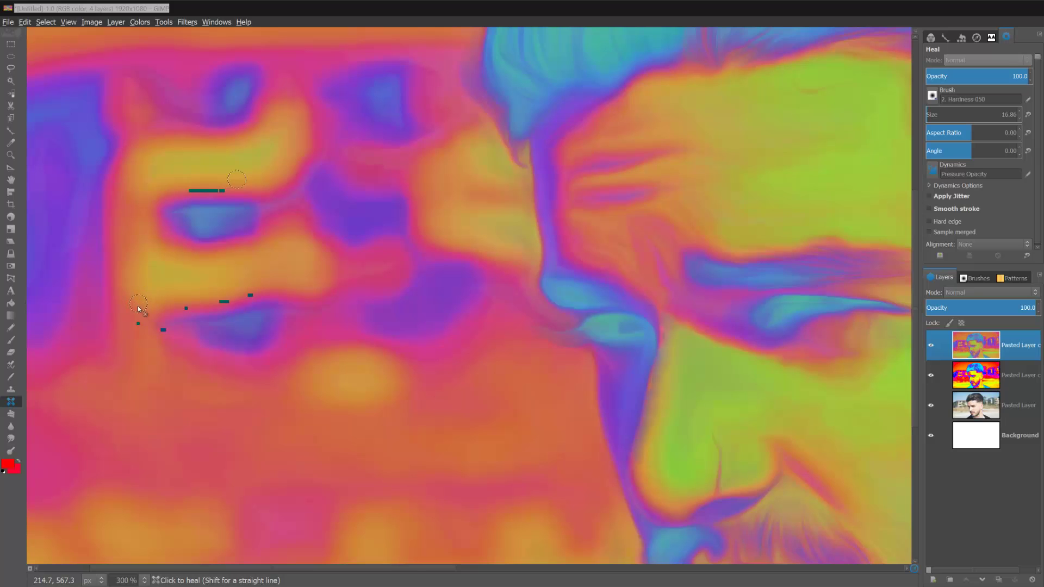
left_click(12, 405)
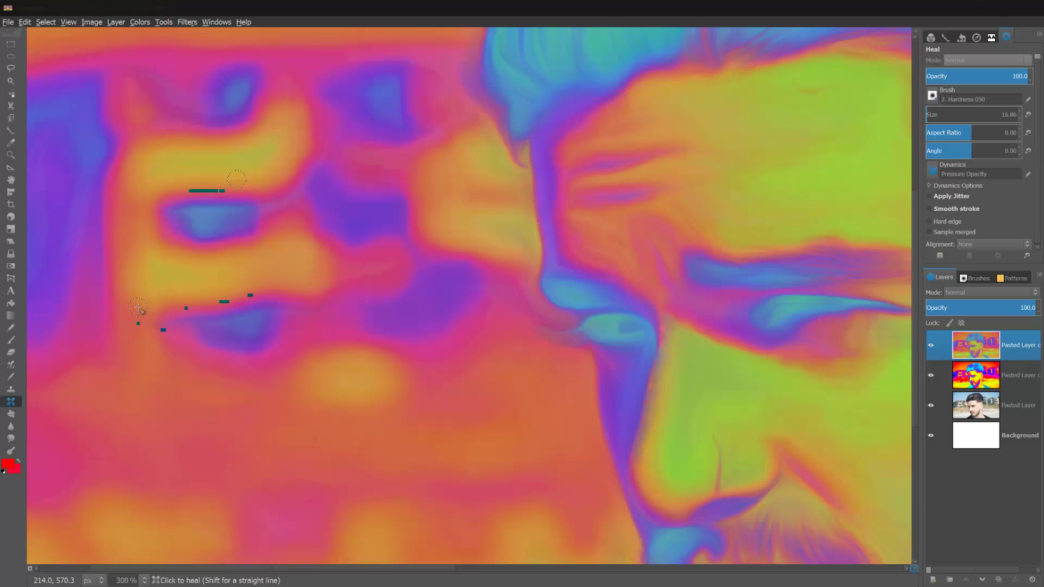
left_click(138, 308, "ctrl")
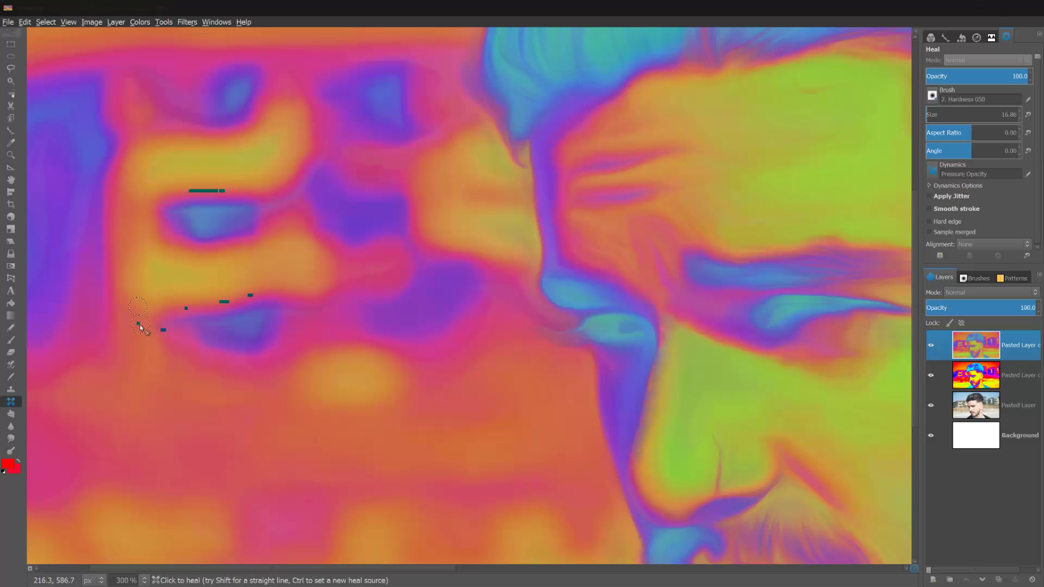
left_click(163, 330)
left_click_drag(186, 308, 257, 296)
left_click(254, 173, "ctrl")
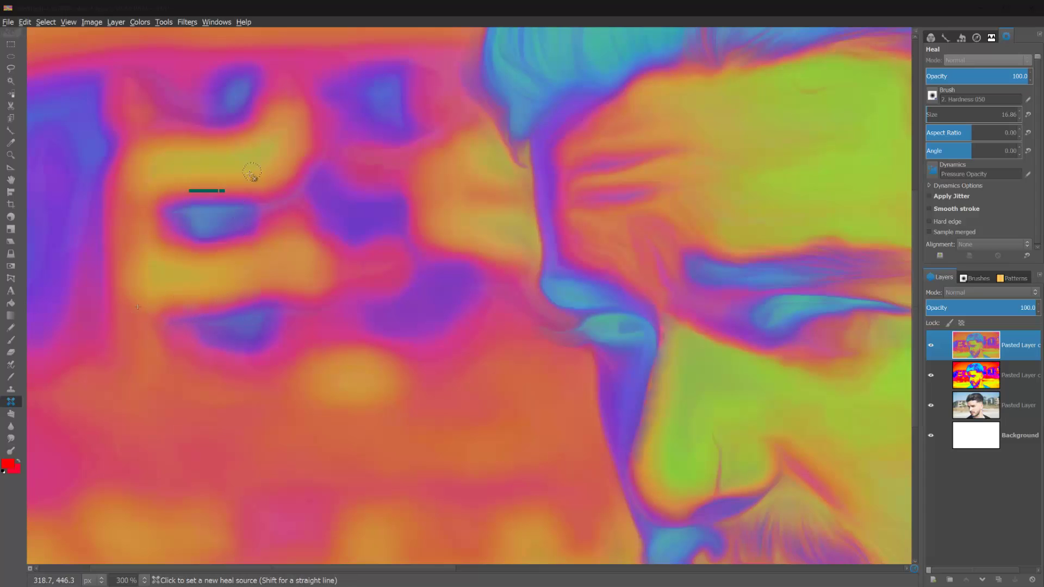
left_click_drag(224, 192, 208, 191)
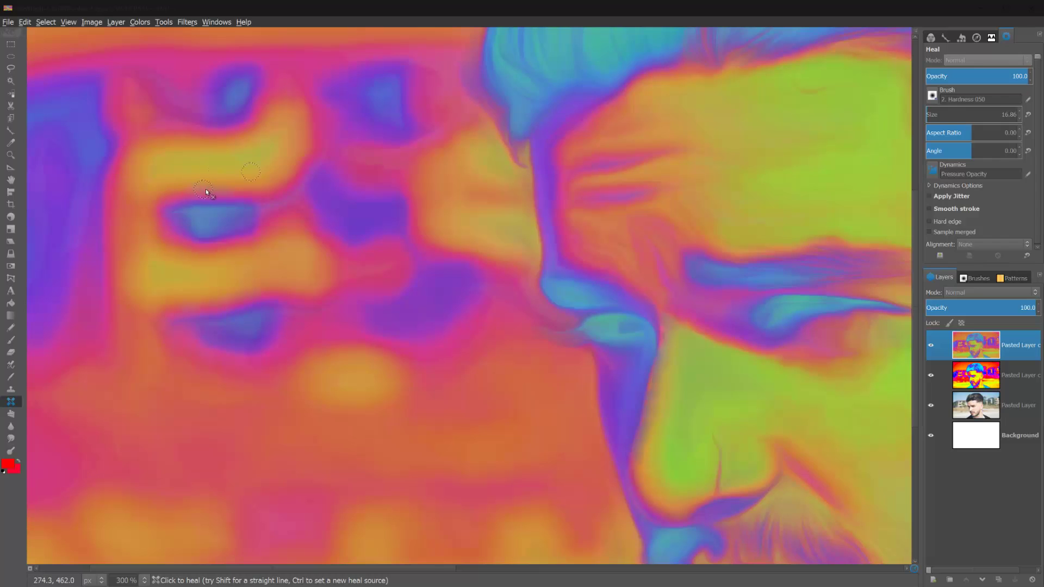
Step: Duplicate the smoothed portrait layer and apply the G'MIC Hope poster filter with its default settings to the copy
scroll(215, 195, "down", 2, "ctrl")
scroll(260, 195, "down", 1, "ctrl")
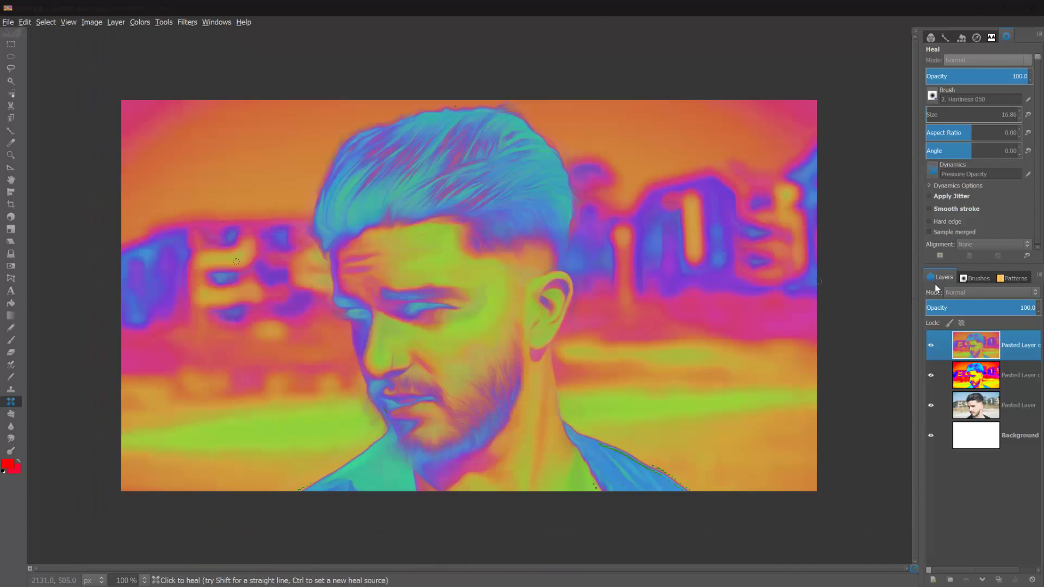
left_click(999, 580)
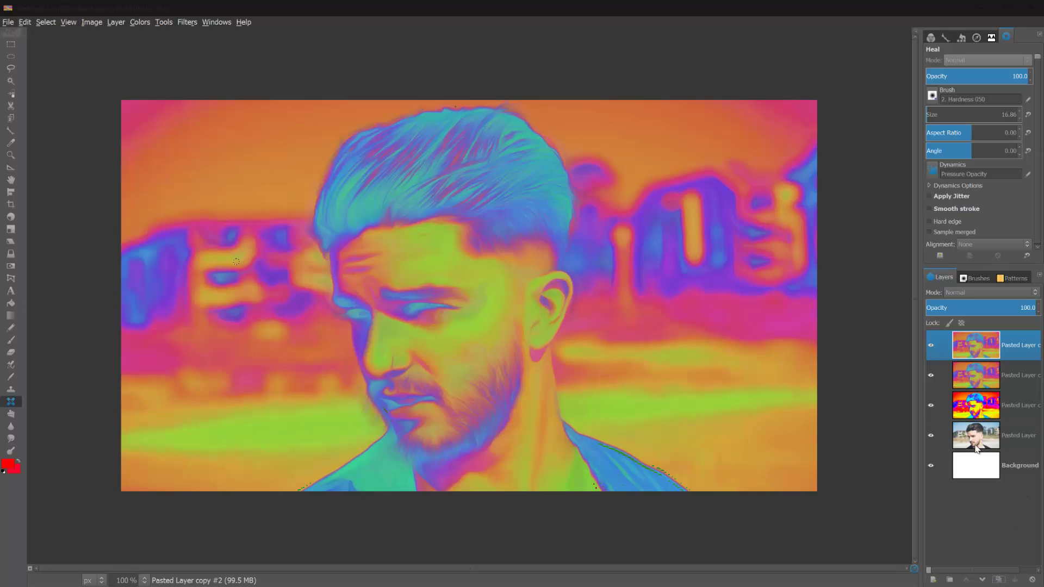
left_click(189, 22)
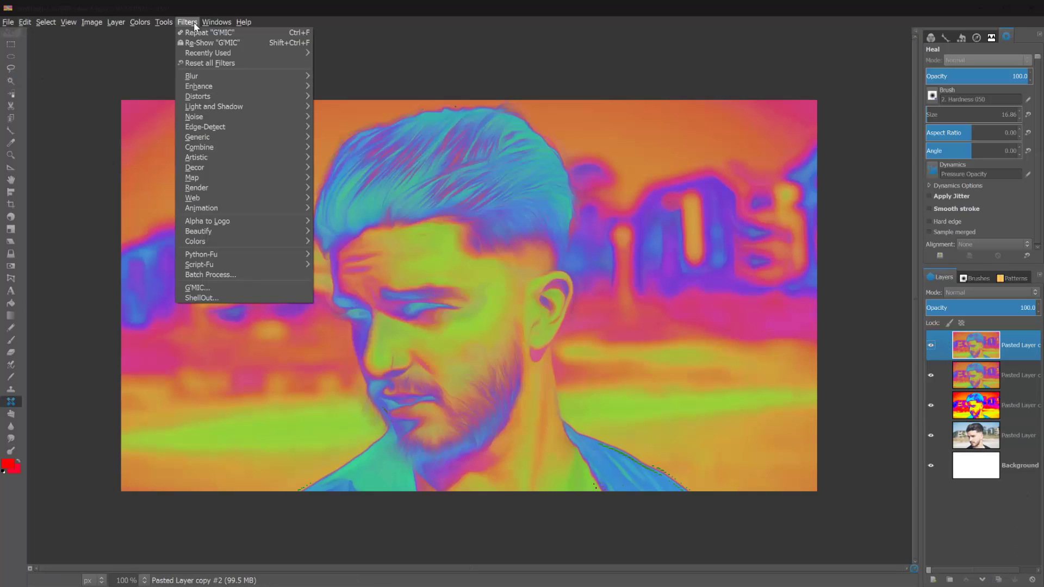
left_click(211, 290)
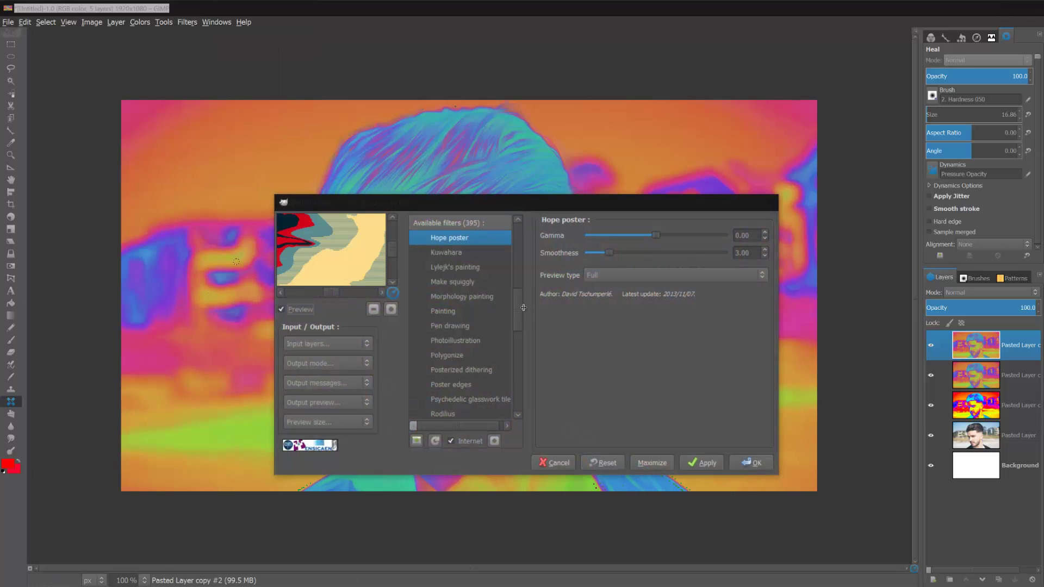
left_click_drag(519, 304, 520, 282)
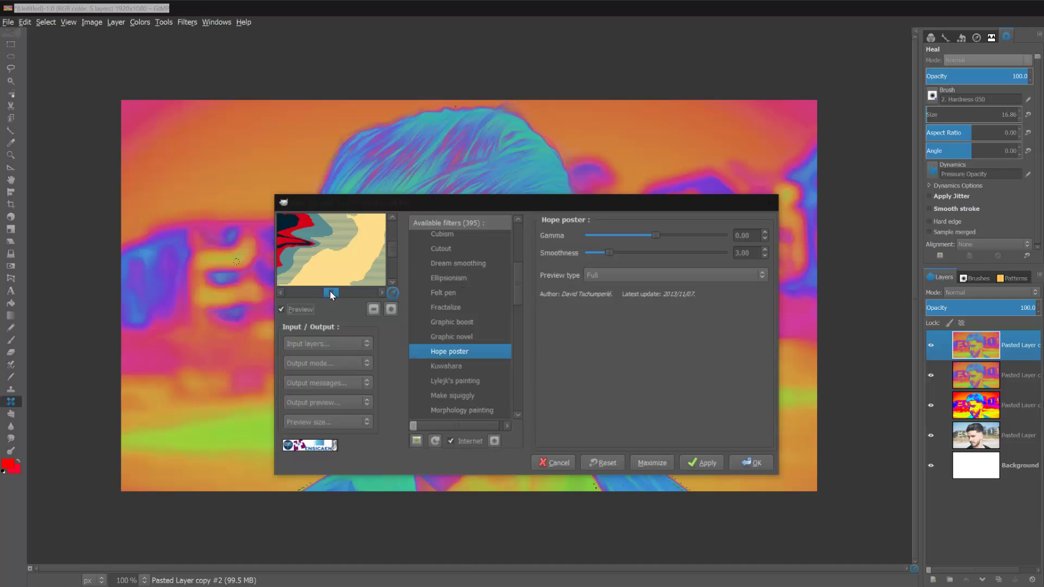
left_click_drag(329, 290, 324, 289)
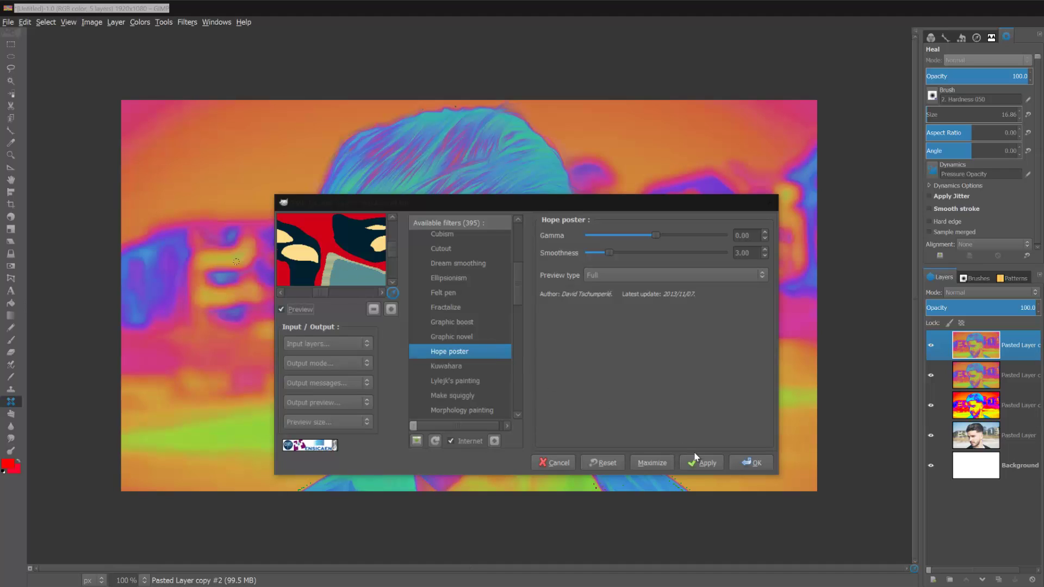
left_click(751, 467)
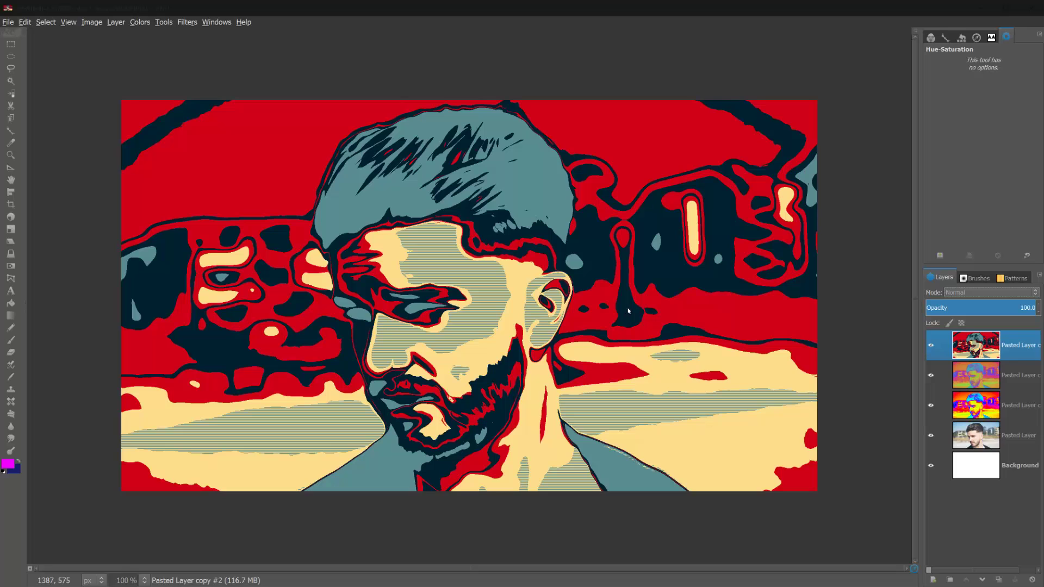
Step: Set the poster layer's blend mode to Grain extract and adjust its master hue to -180 and lightness to -57
left_click(954, 293)
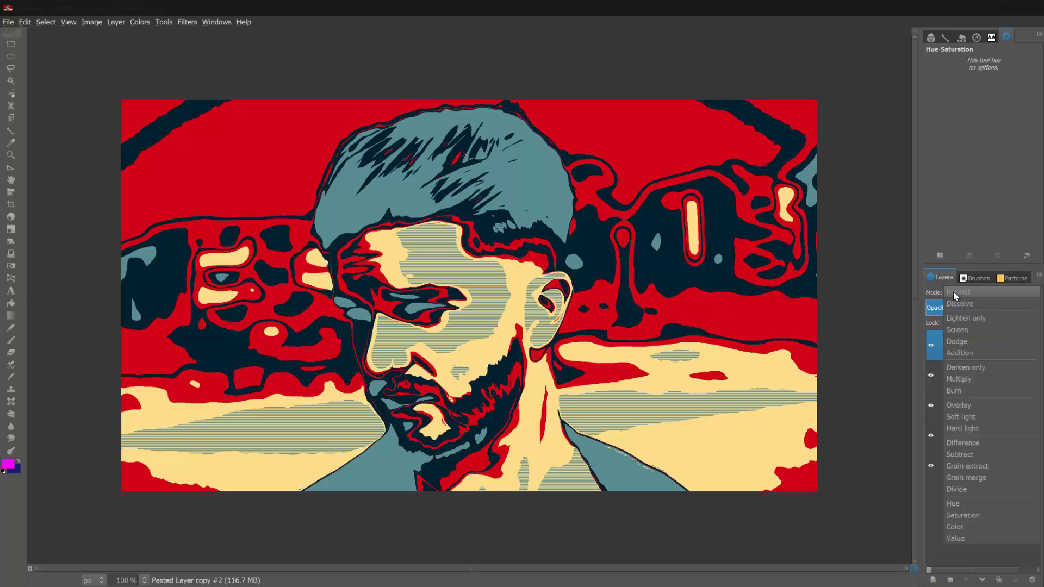
left_click(955, 467)
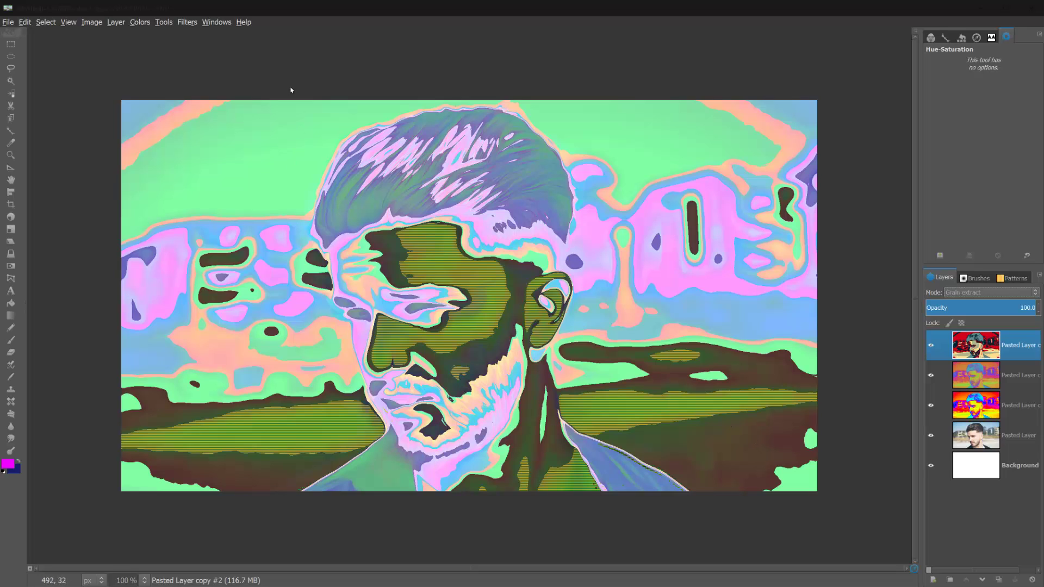
left_click(152, 23)
left_click(147, 40)
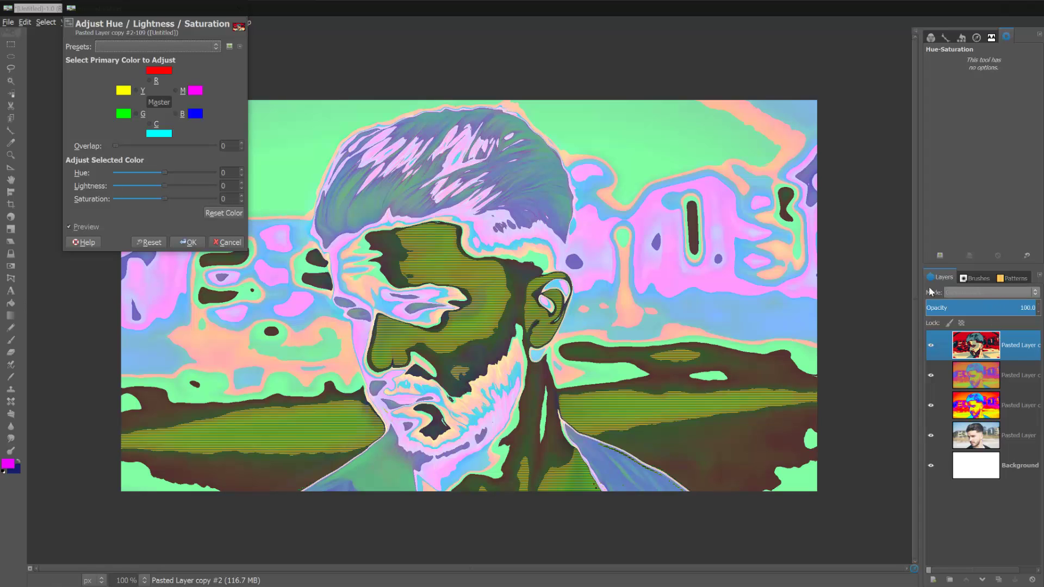
left_click_drag(165, 185, 142, 183)
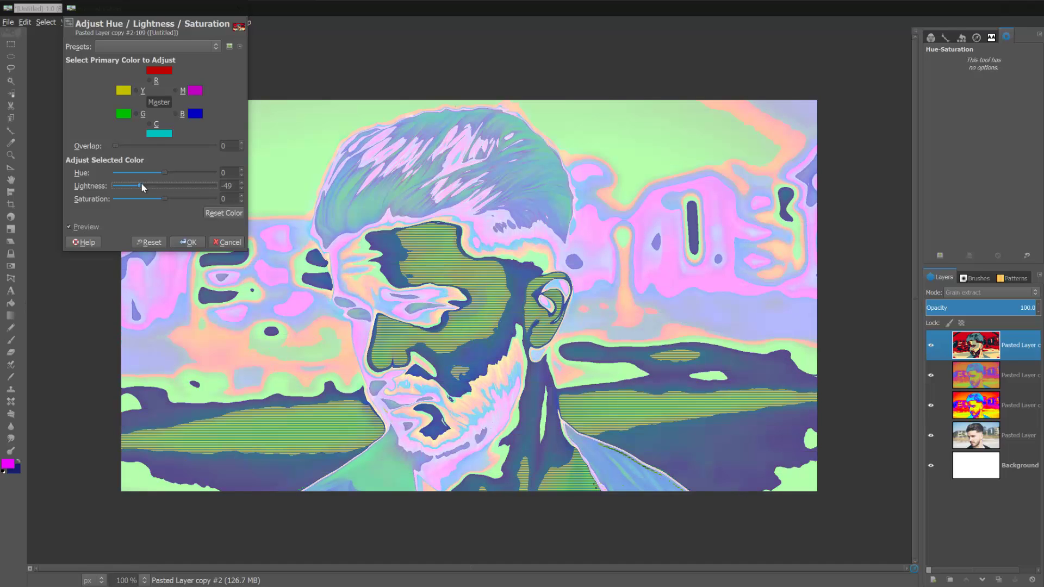
left_click_drag(163, 172, 110, 174)
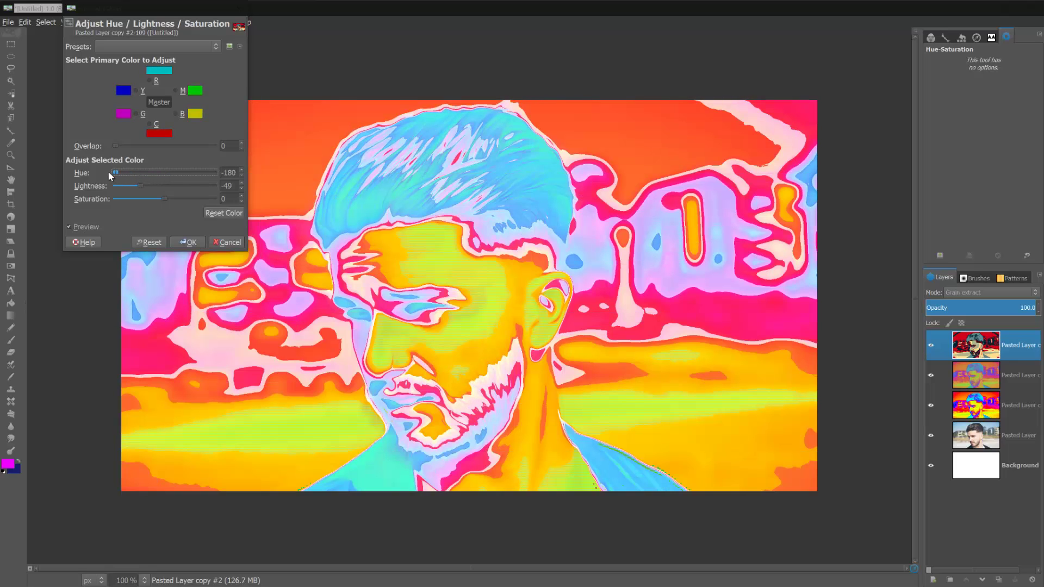
mouse_move(139, 185)
left_mouse_down()
mouse_move(102, 188)
mouse_move(163, 184)
mouse_move(134, 186)
left_mouse_up()
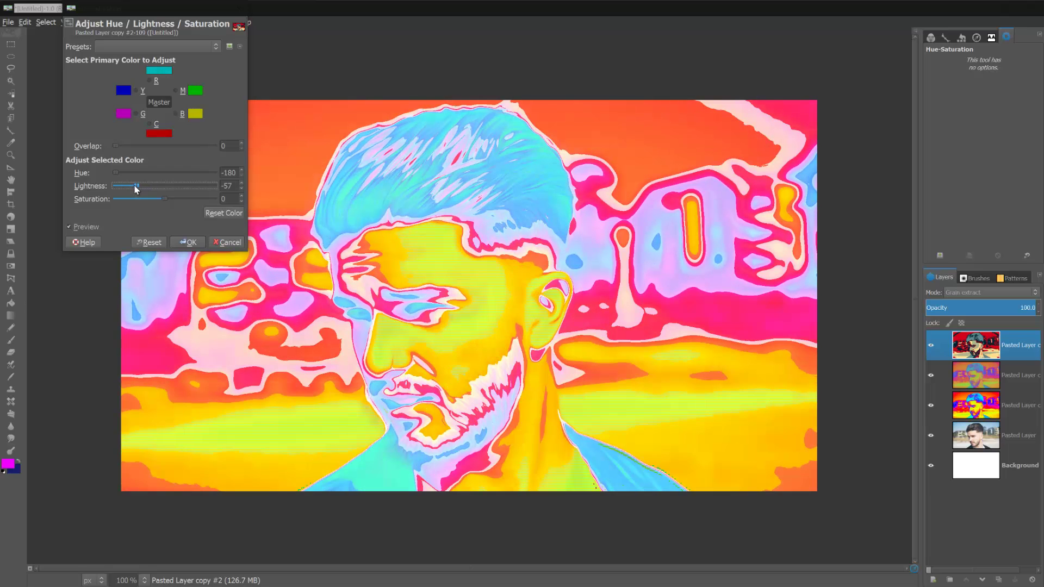
left_click(189, 242)
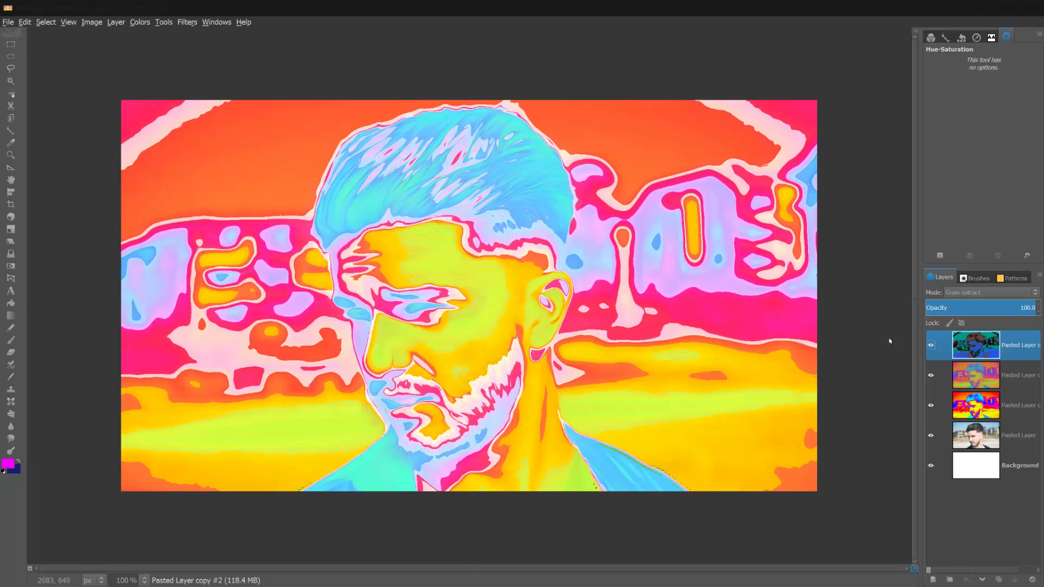
Step: Create a new layer from the visible image and apply the G'MIC Fractalize filter with a detail level of 0.46
left_click(91, 22)
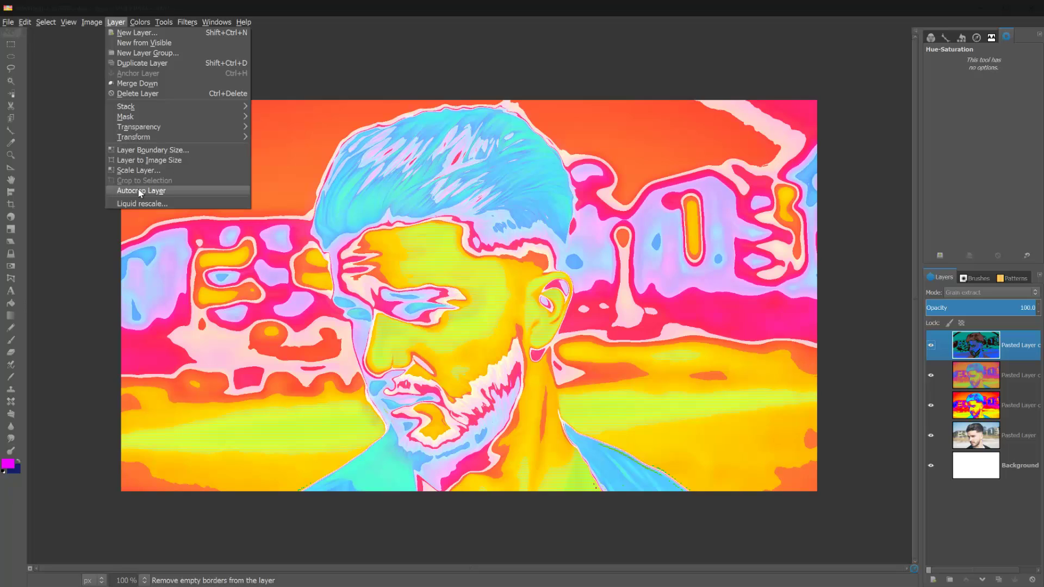
left_click(157, 43)
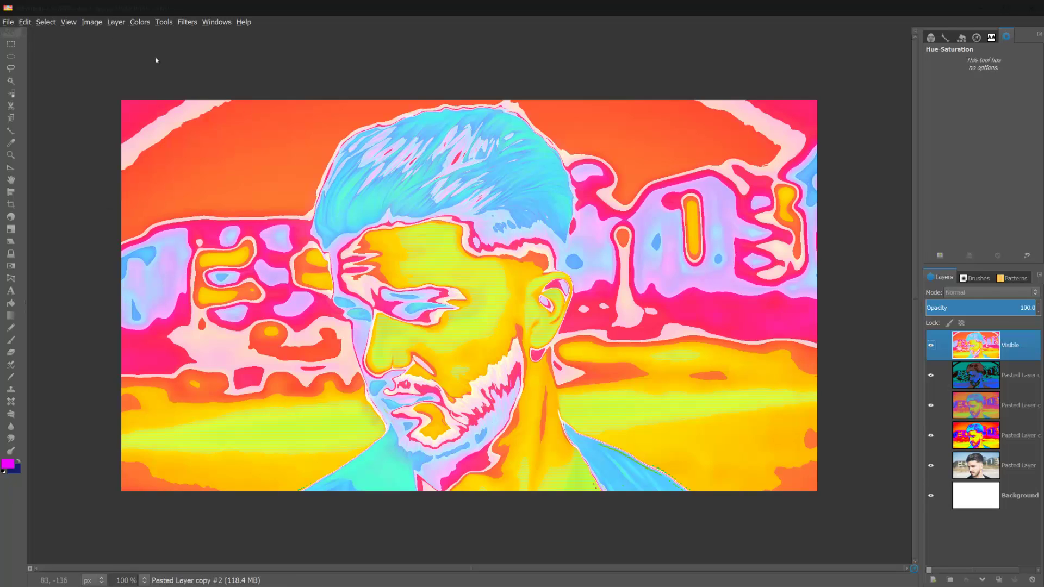
left_click(187, 22)
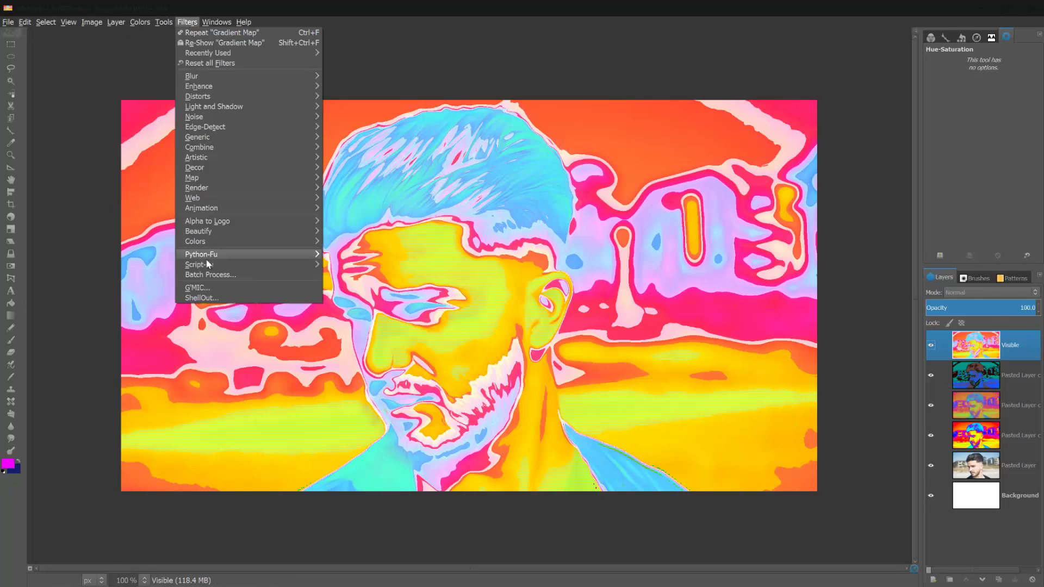
left_click(200, 287)
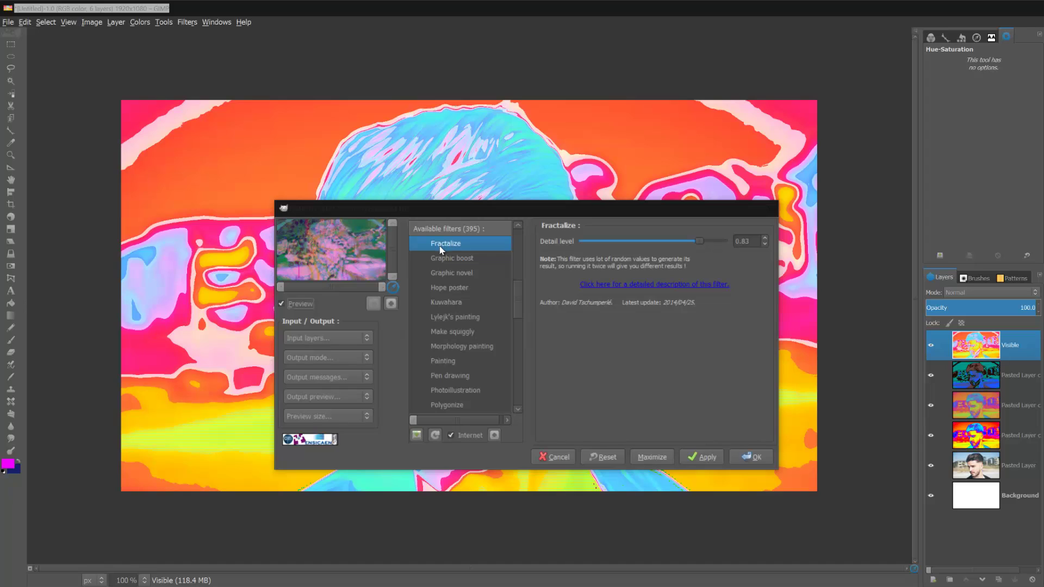
left_click(764, 245)
left_click(764, 245)
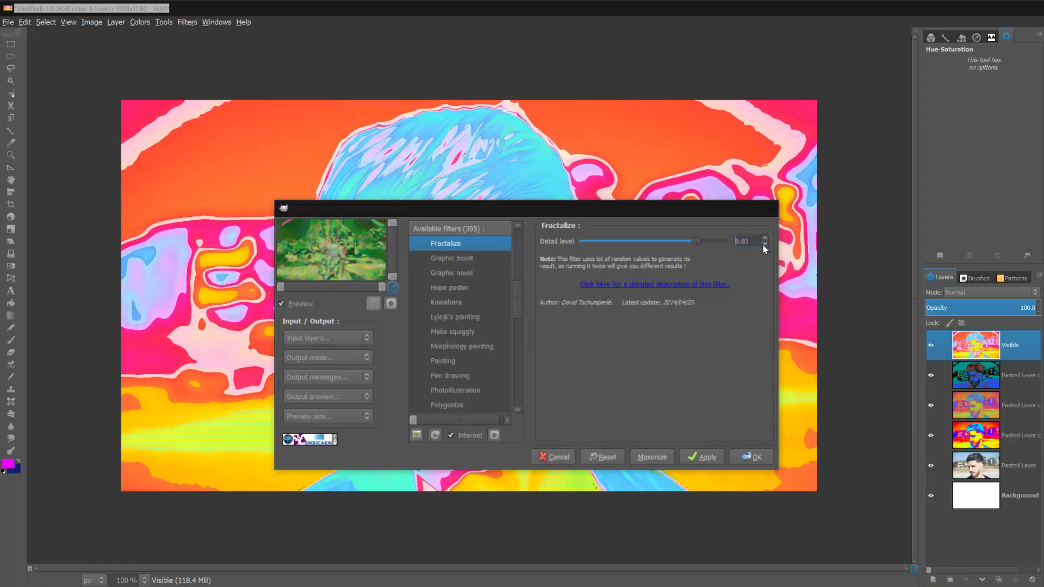
left_click(764, 245)
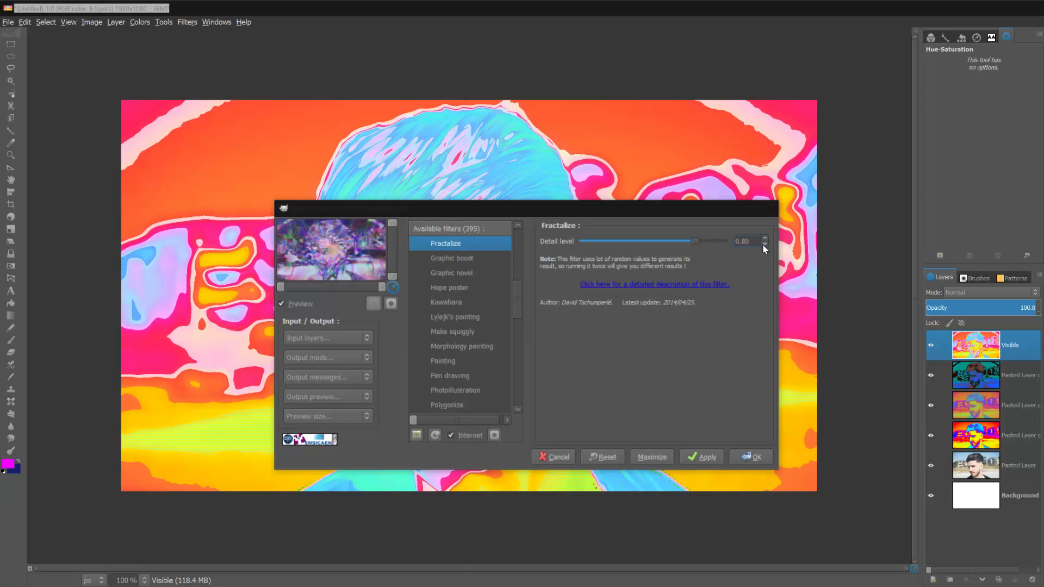
left_click(764, 244)
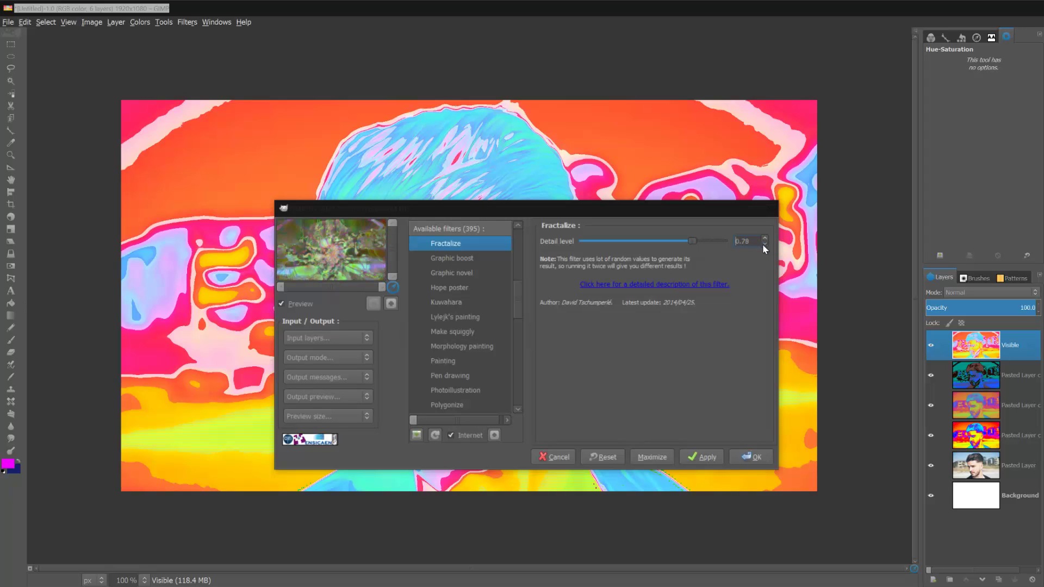
left_click(764, 245)
left_click(764, 245)
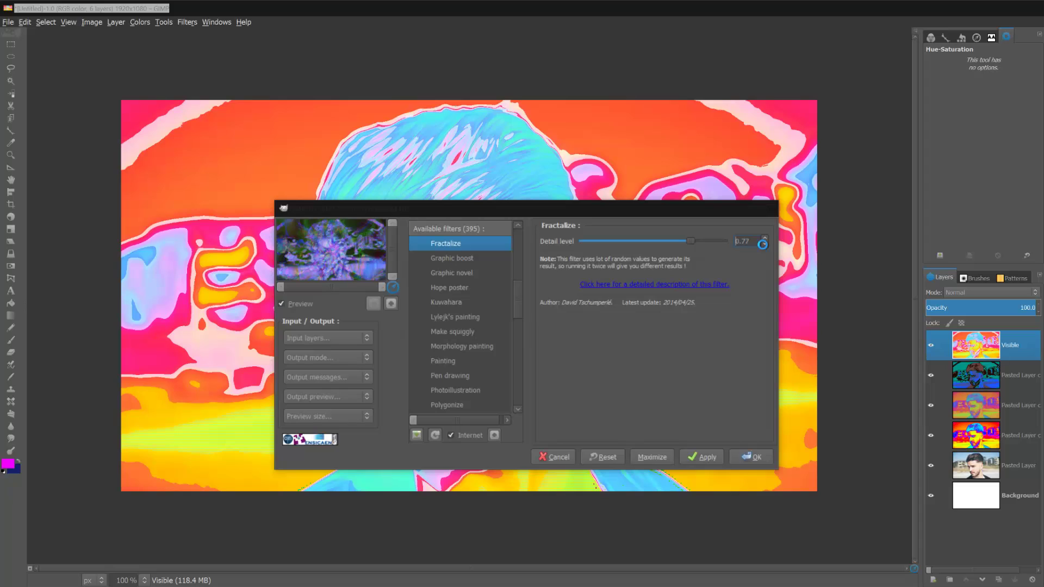
left_click(764, 244)
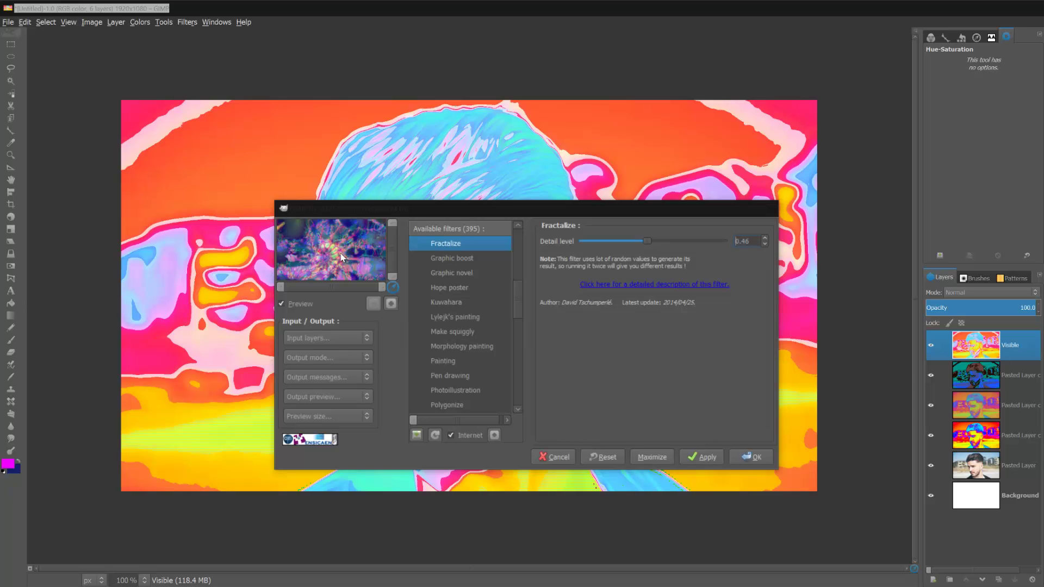
left_click(706, 460)
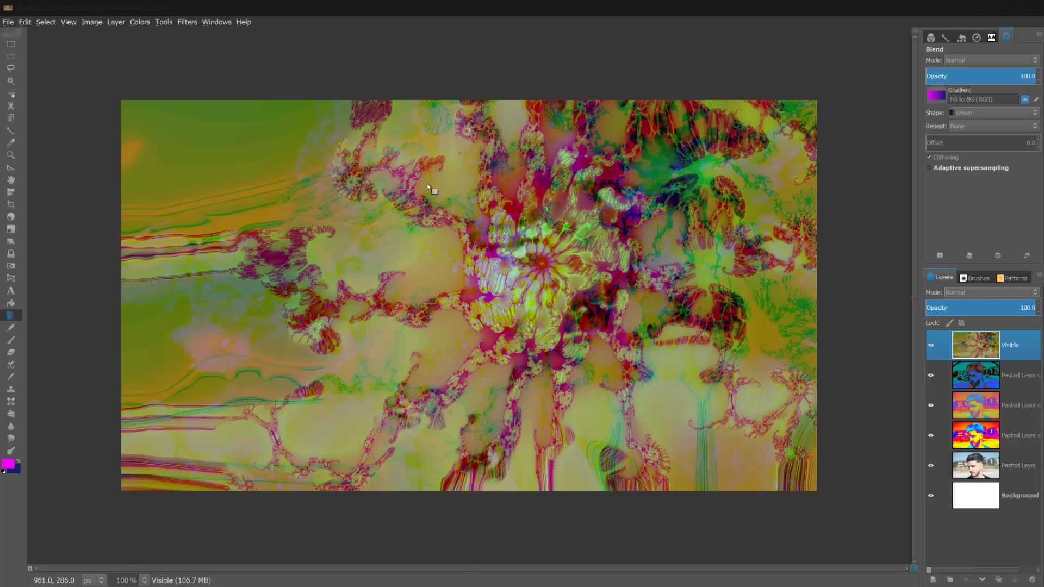
Step: Compare the Overlay and Saturation blend modes on the fractal layer, and settle on Overlay
left_click(965, 292)
left_click(960, 408)
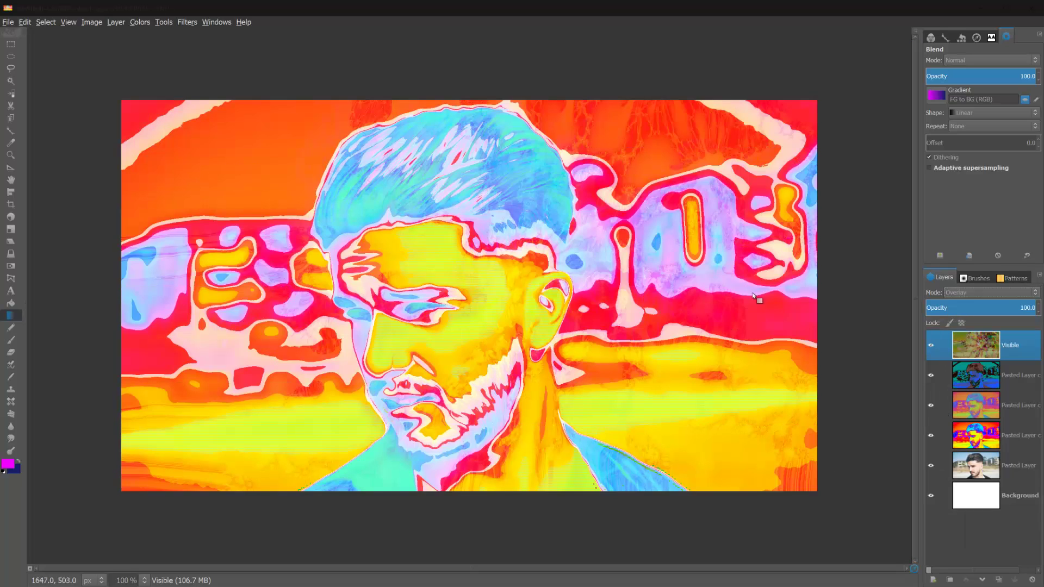
left_click(960, 293)
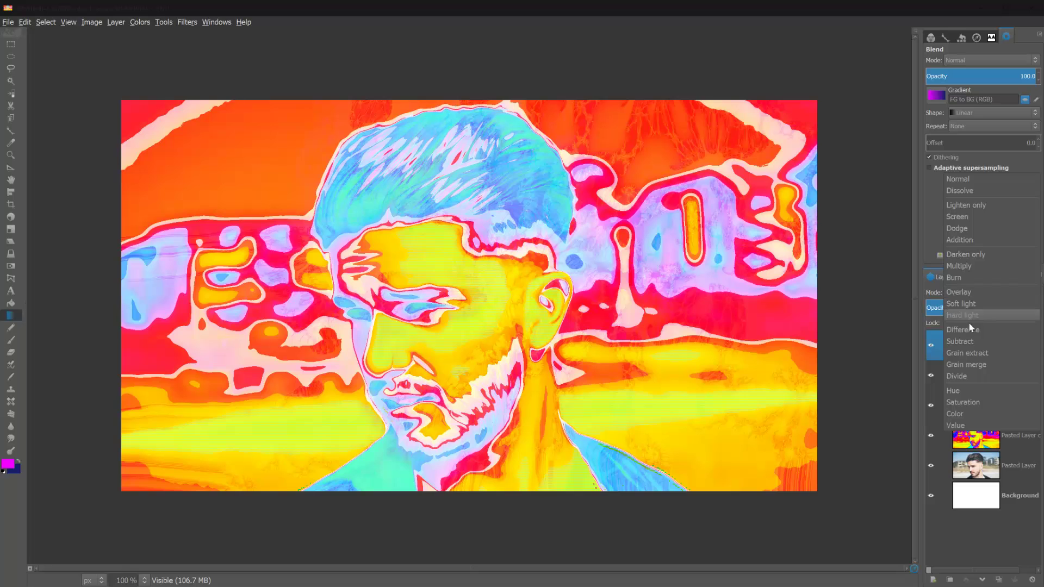
left_click(963, 401)
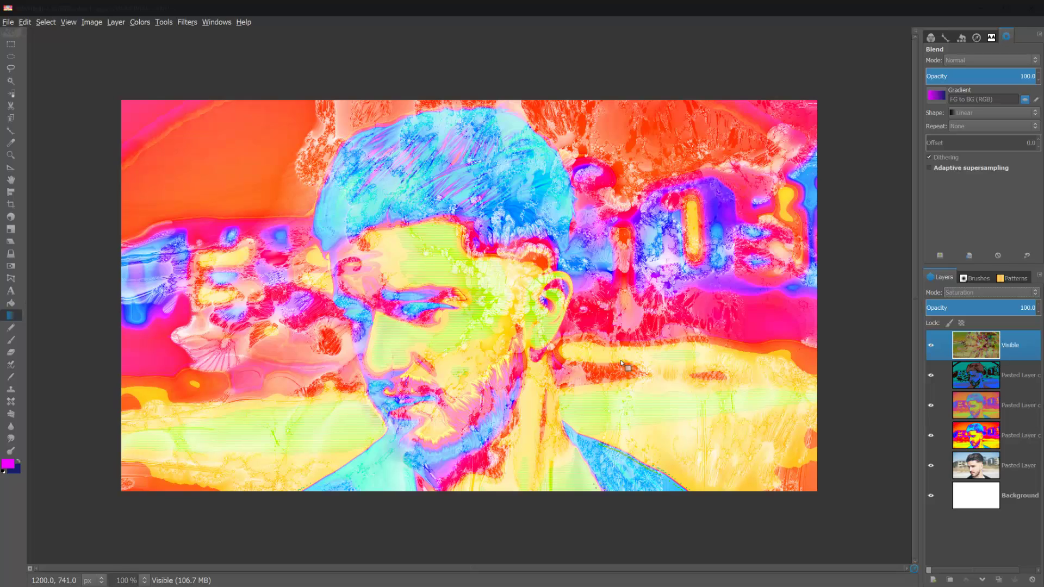
left_click(967, 292)
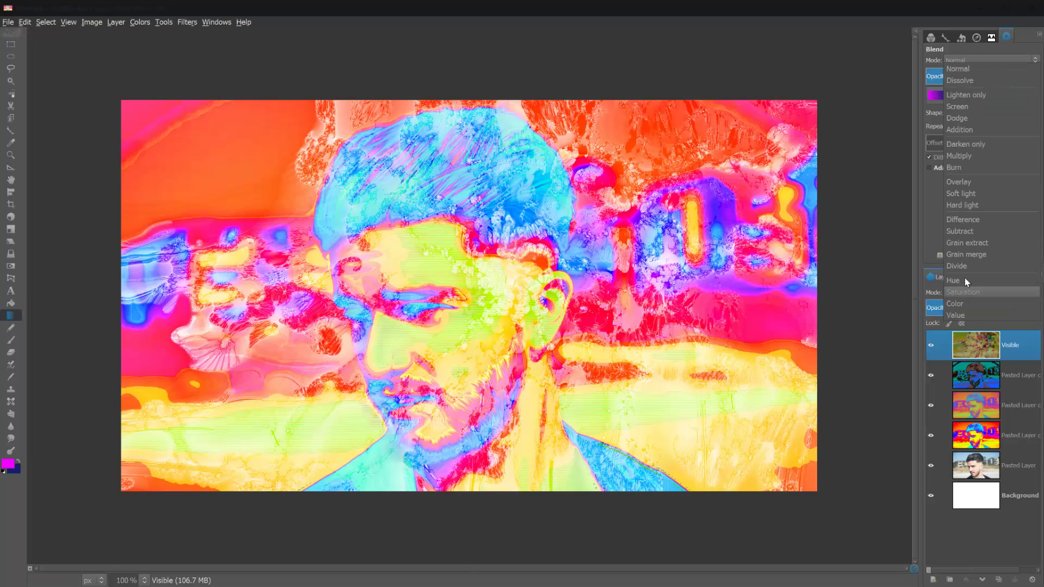
left_click(960, 183)
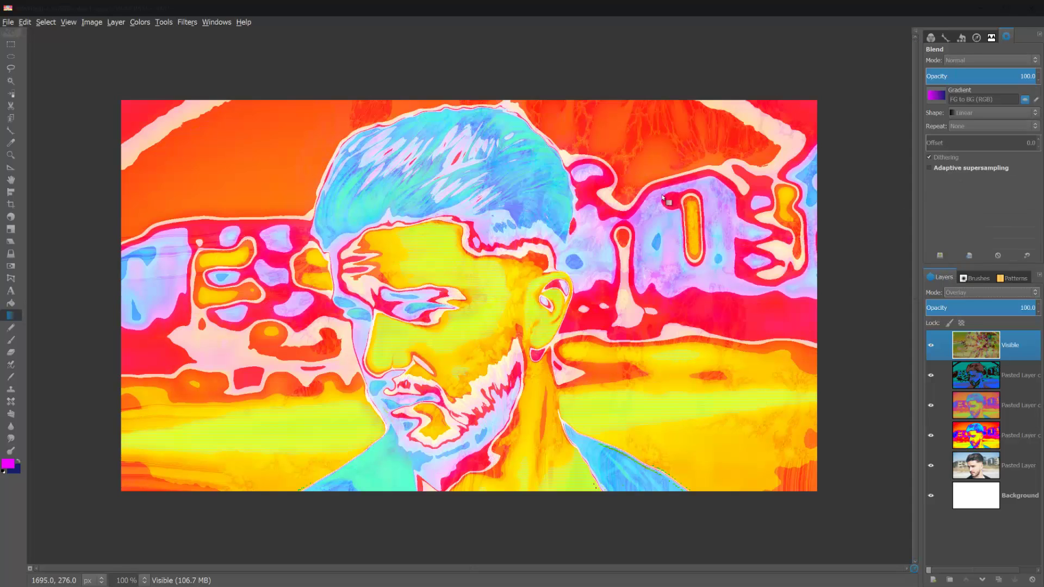
Step: Set the fractal layer's brightness to -85 and its contrast to 53
left_click(140, 23)
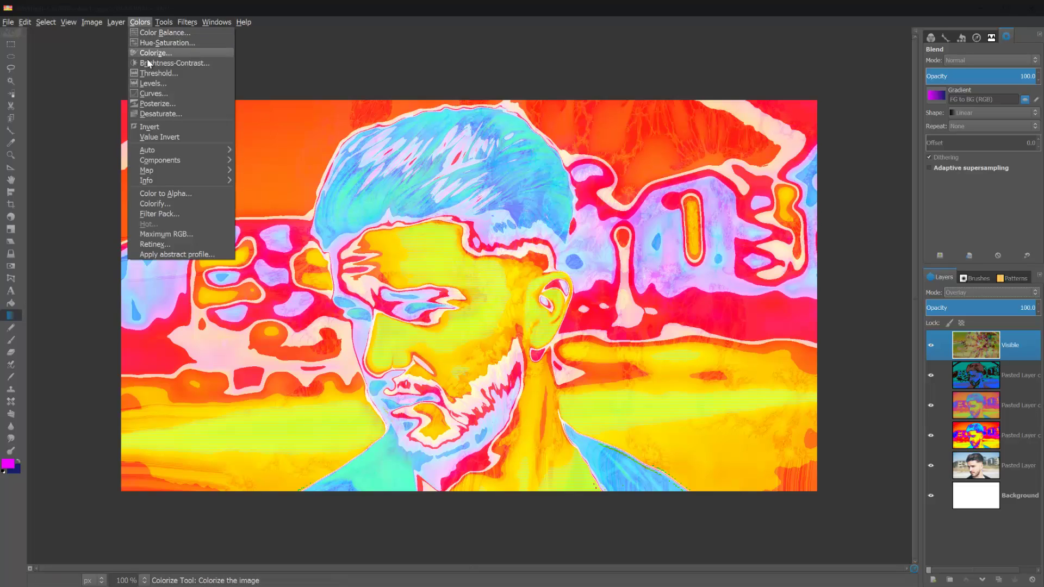
left_click(163, 63)
mouse_move(158, 75)
left_mouse_down()
mouse_move(124, 78)
mouse_move(169, 92)
left_mouse_up()
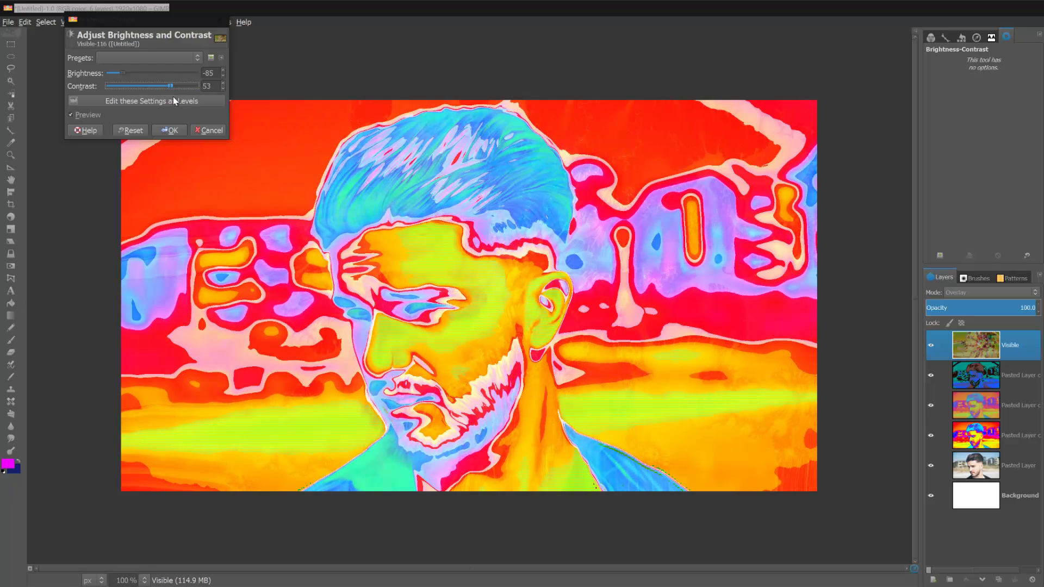
left_click(181, 130)
Step: Compare the desaturation modes on the fractal layer and desaturate it based on Luminosity
left_click(140, 22)
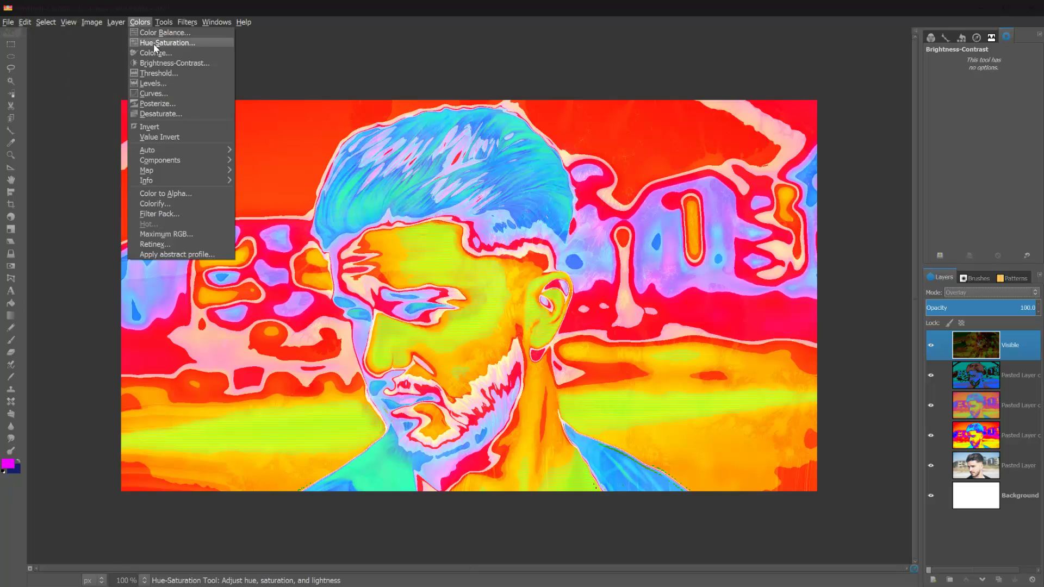
left_click(162, 114)
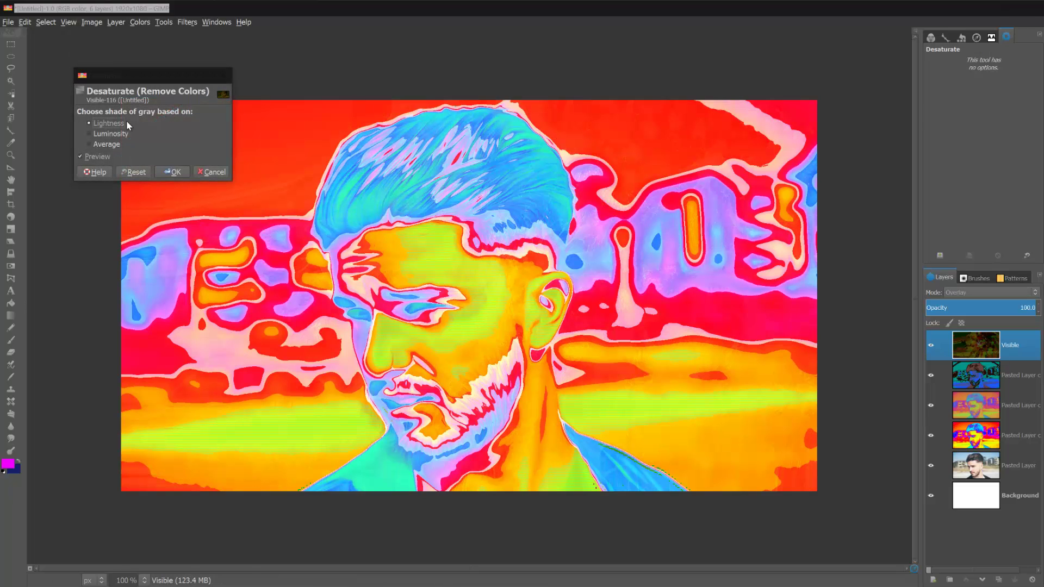
left_click(104, 134)
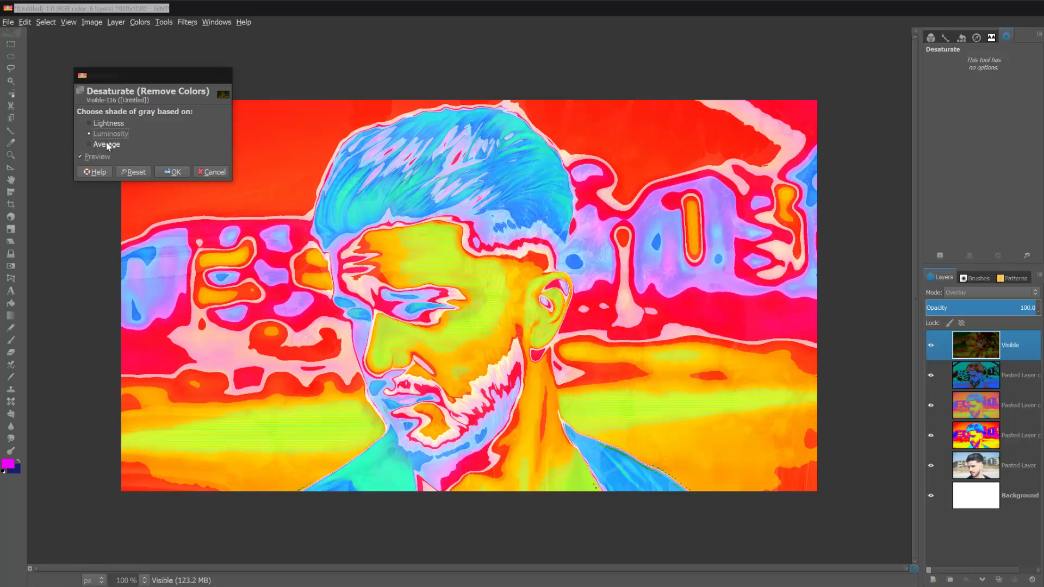
left_click(107, 142)
left_click(109, 134)
left_click(112, 123)
left_click(110, 134)
left_click(172, 172)
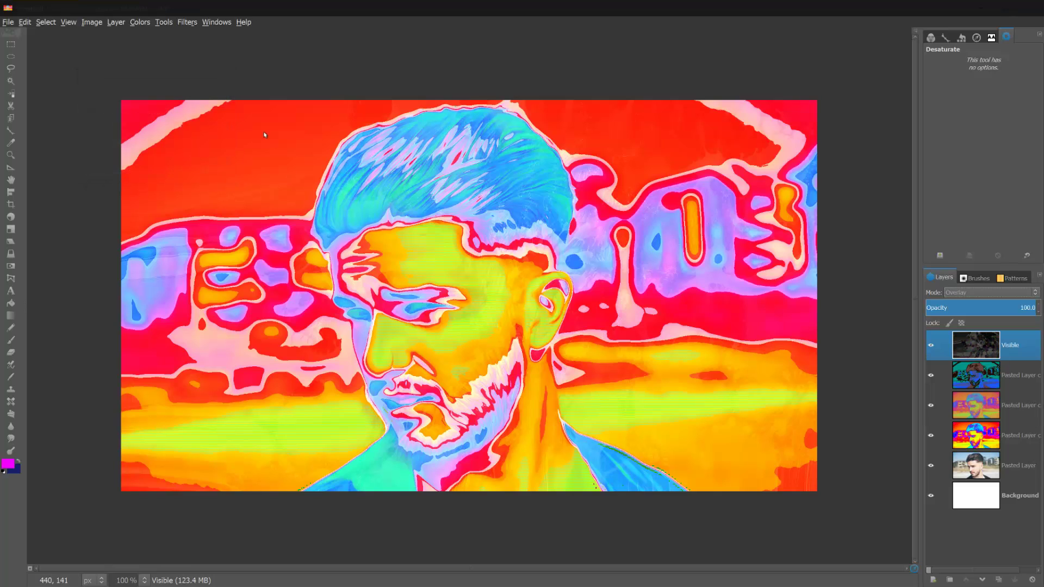
Step: Adjust the desaturated fractal layer again with brightness 43 and contrast 57
left_click(140, 23)
left_click(153, 63)
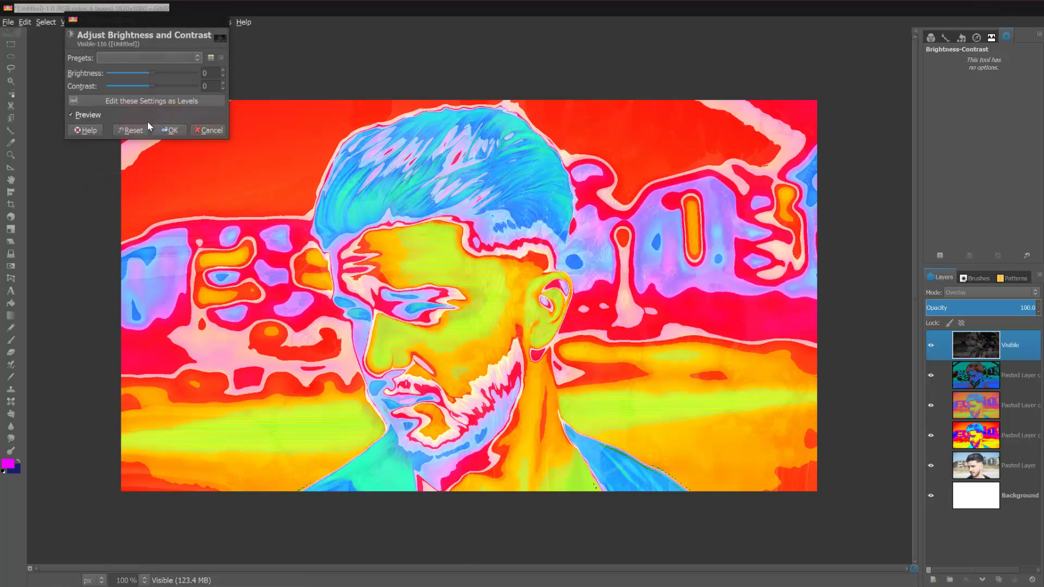
mouse_move(151, 88)
left_mouse_down()
mouse_move(178, 89)
mouse_move(167, 76)
left_mouse_up()
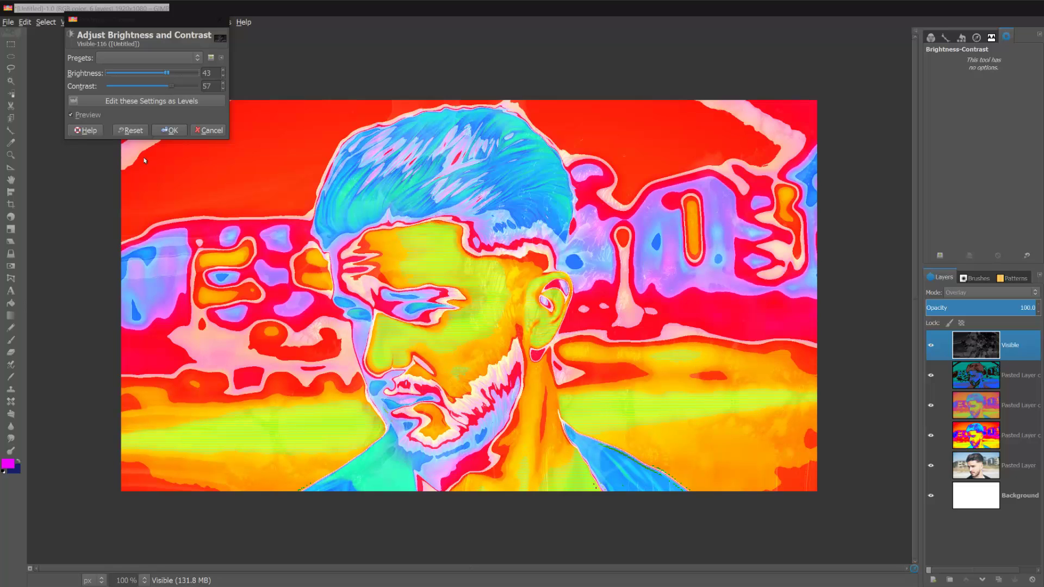
left_click(169, 130)
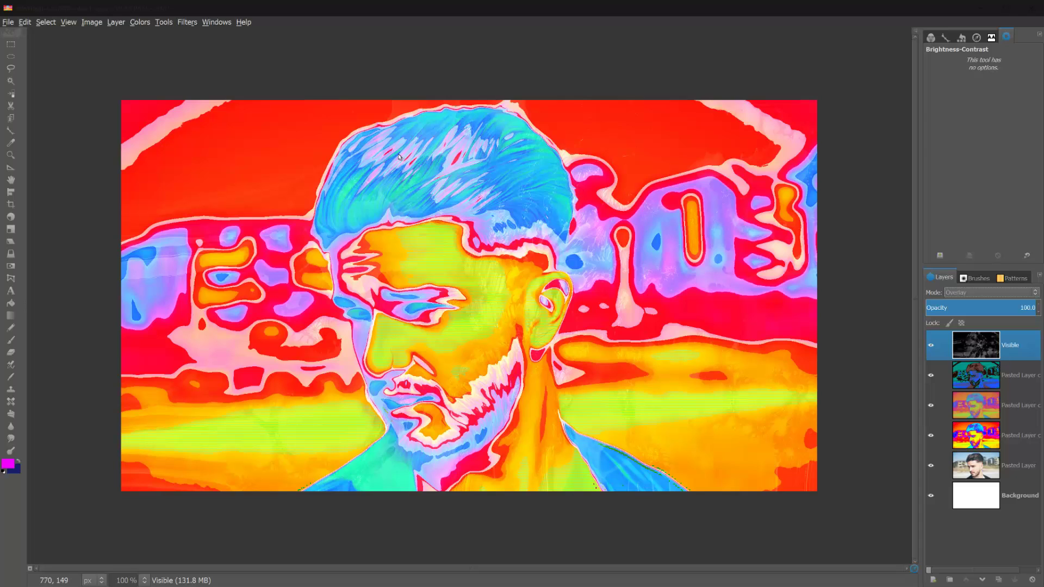
Step: Create a new layer from the visible image and apply a yellow to dark blue gradient map to it
key("l")
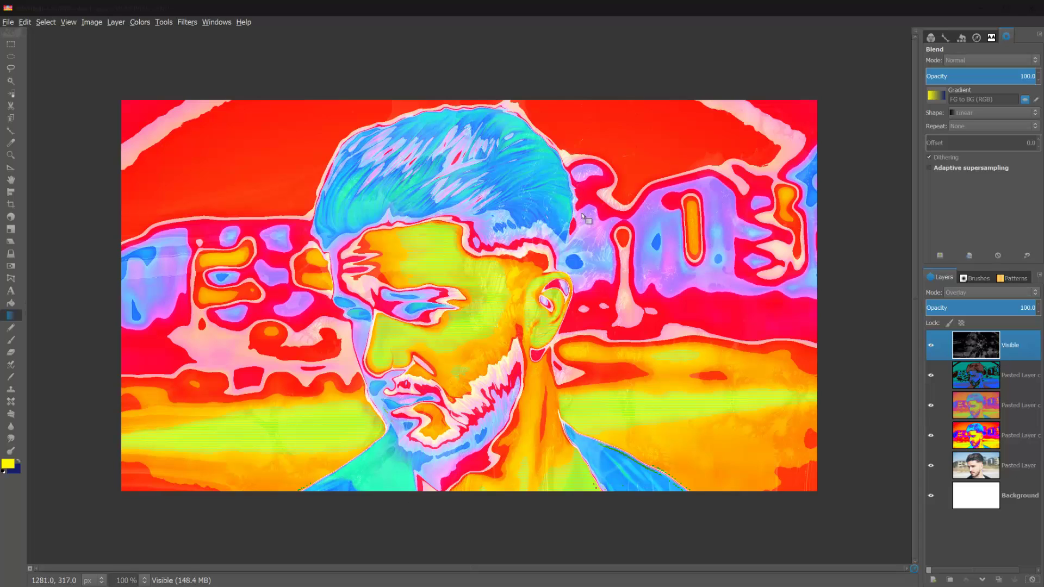
left_click(116, 22)
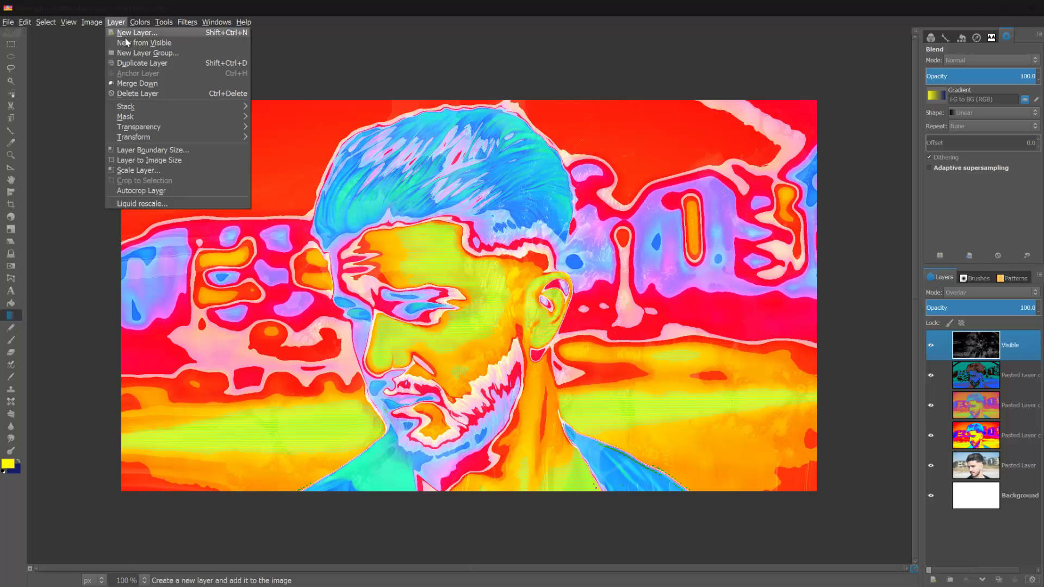
left_click(129, 43)
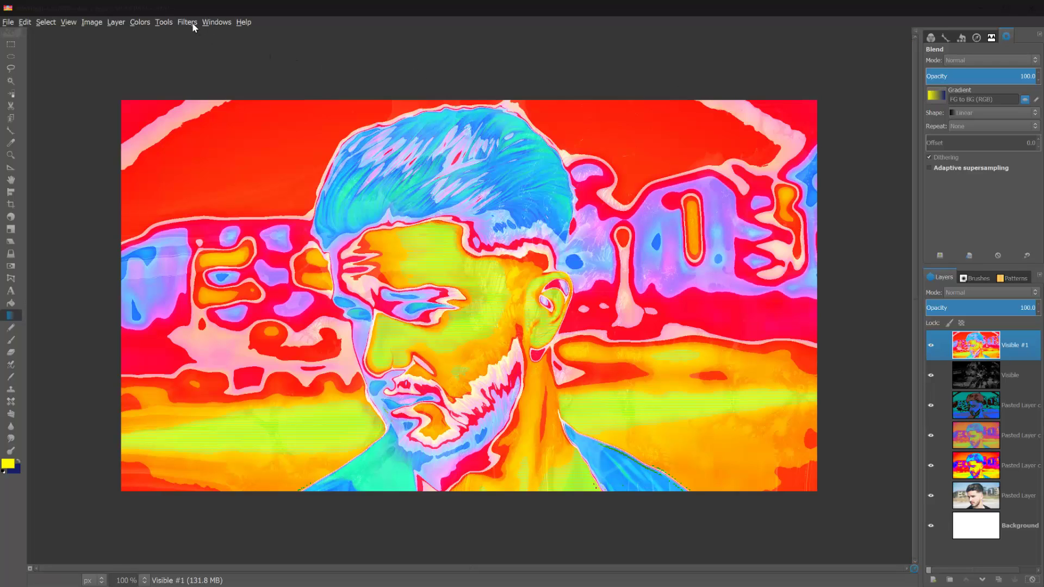
left_click(140, 23)
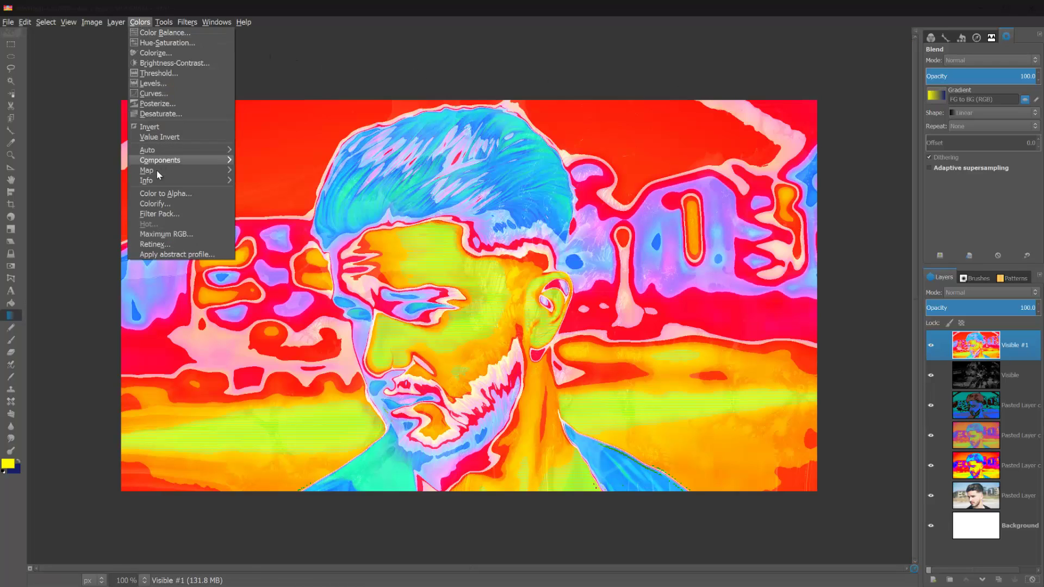
mouse_move(157, 171)
left_click(277, 216)
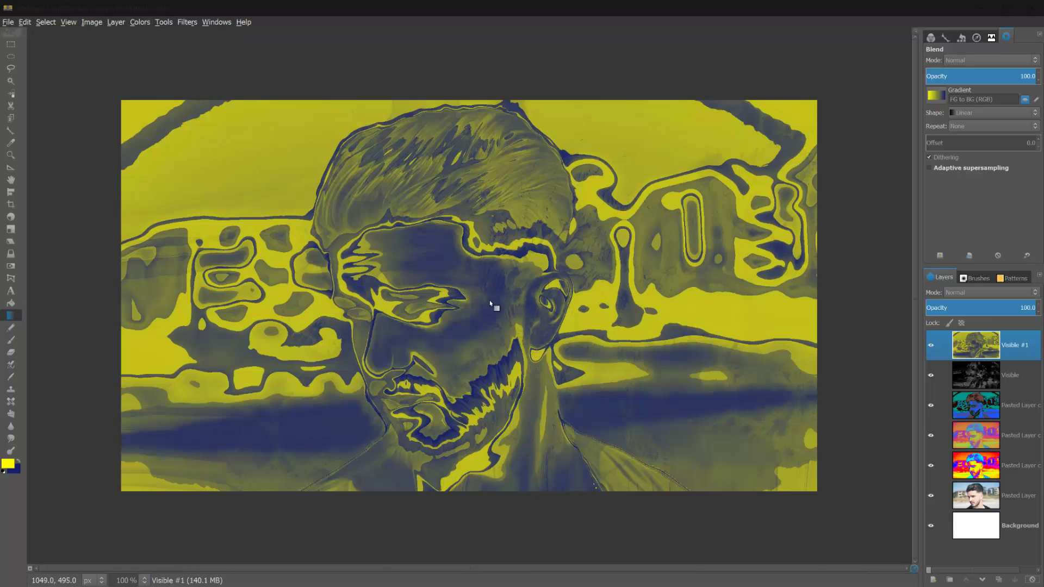
Step: Set the gradient-mapped layer's blend mode to Grain extract and lower its opacity to 63.2
left_click(981, 293)
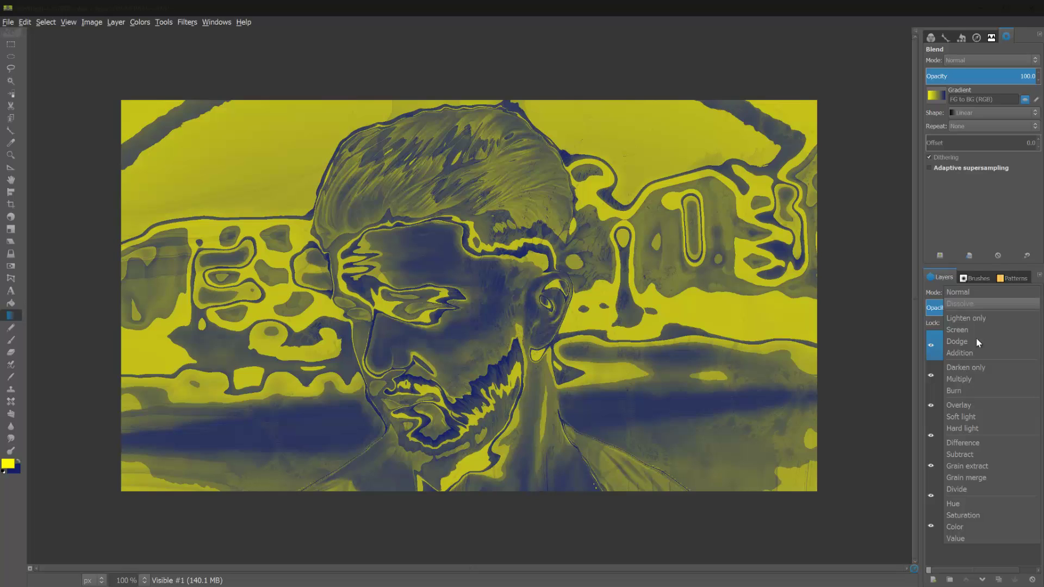
left_click(973, 466)
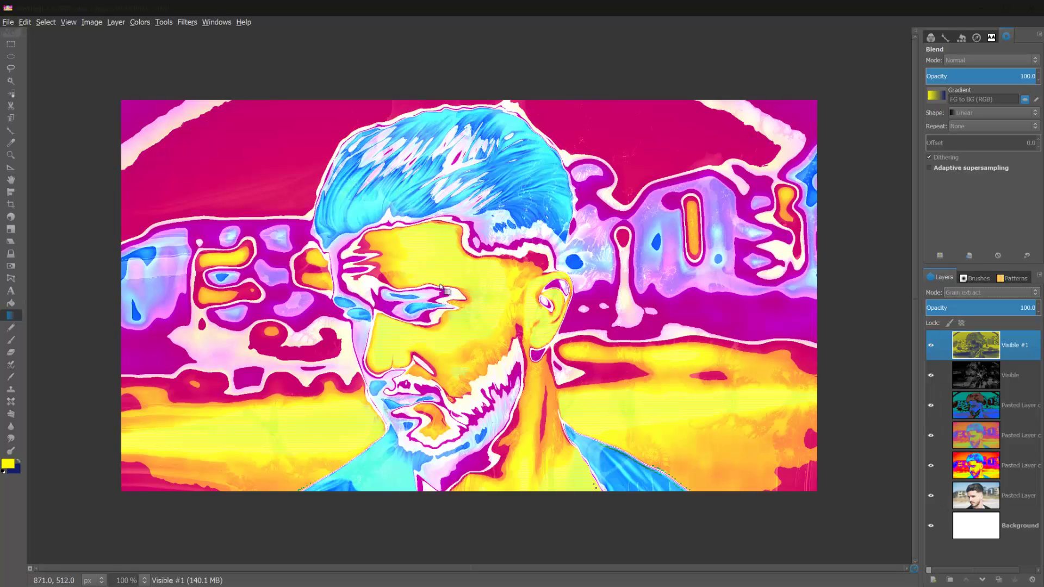
left_click(1000, 306)
left_click_drag(1001, 306, 996, 305)
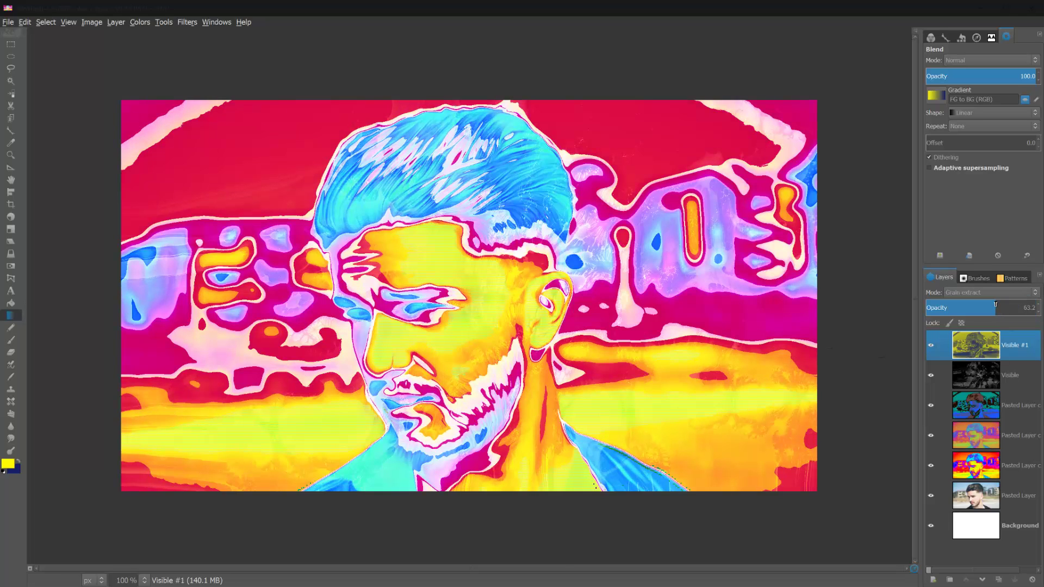
Step: Toggle the gradient-mapped layer's visibility to compare the image with and without its effect
left_click(932, 345)
left_click(932, 344)
left_click(932, 344)
left_click(932, 345)
left_click(932, 345)
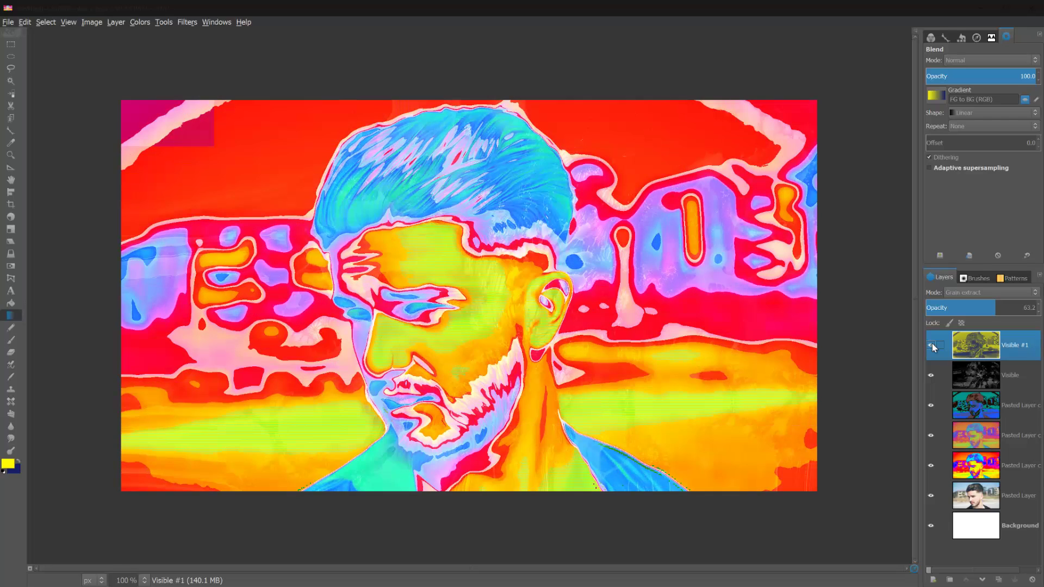
left_click(932, 345)
left_click(932, 344)
left_click(932, 345)
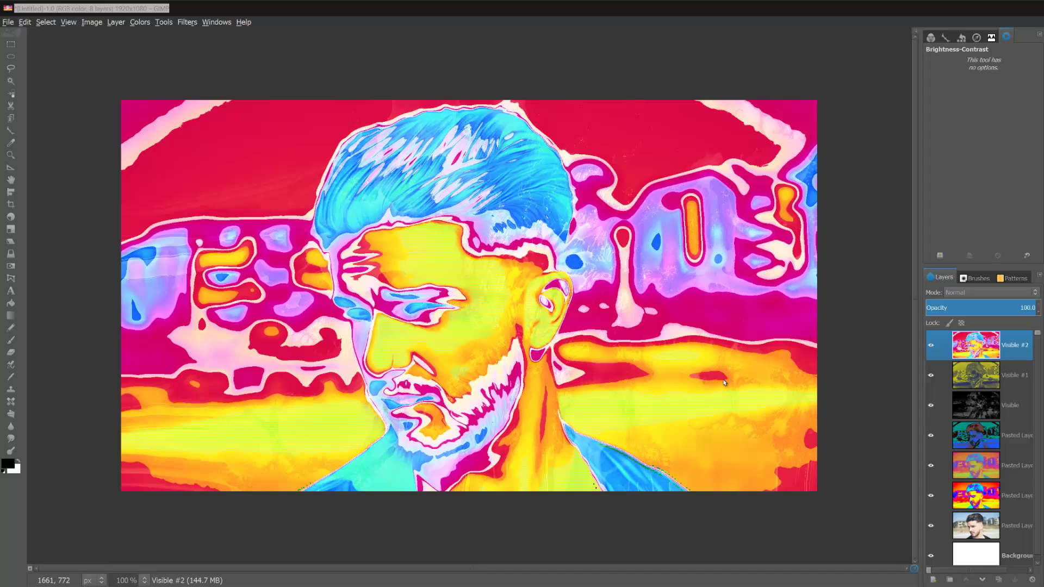
Step: Apply the G'MIC Psychedelic glasswork tiler filter to the top visible-image layer with edges 20, shading 0.10 and Grain Merge
left_click(98, 46)
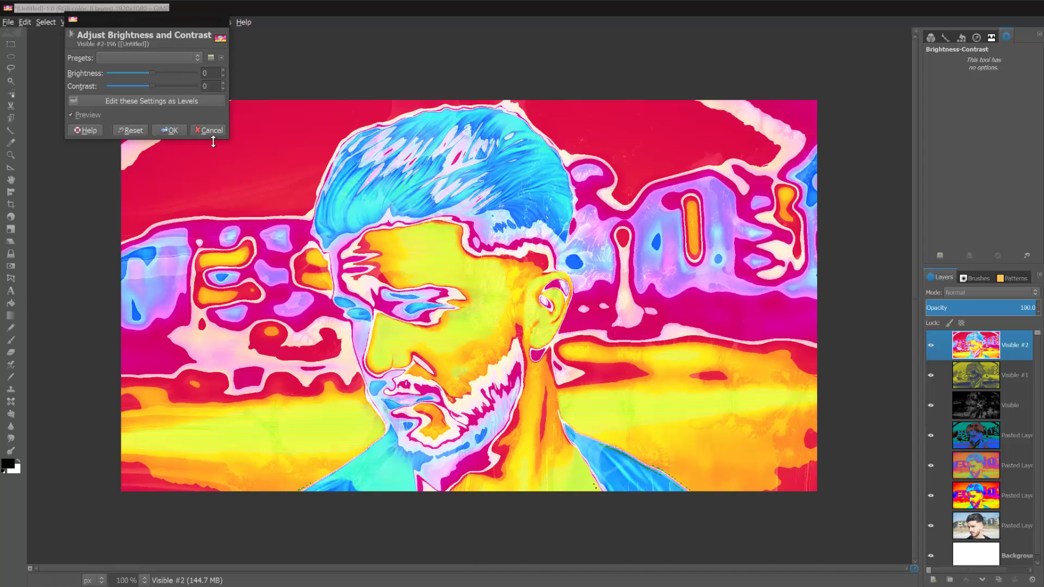
left_click(208, 130)
left_click(186, 21)
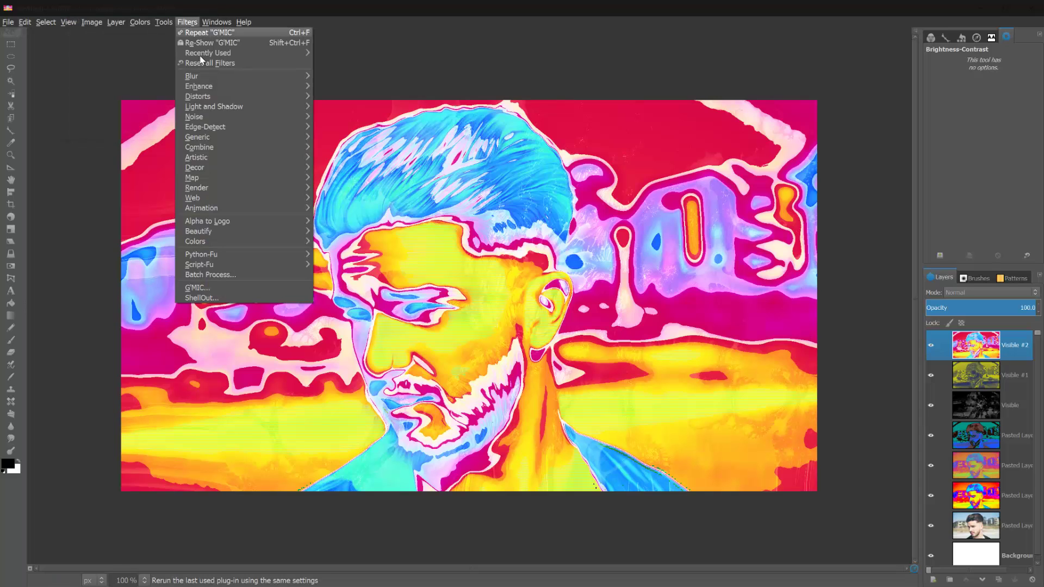
left_click(209, 288)
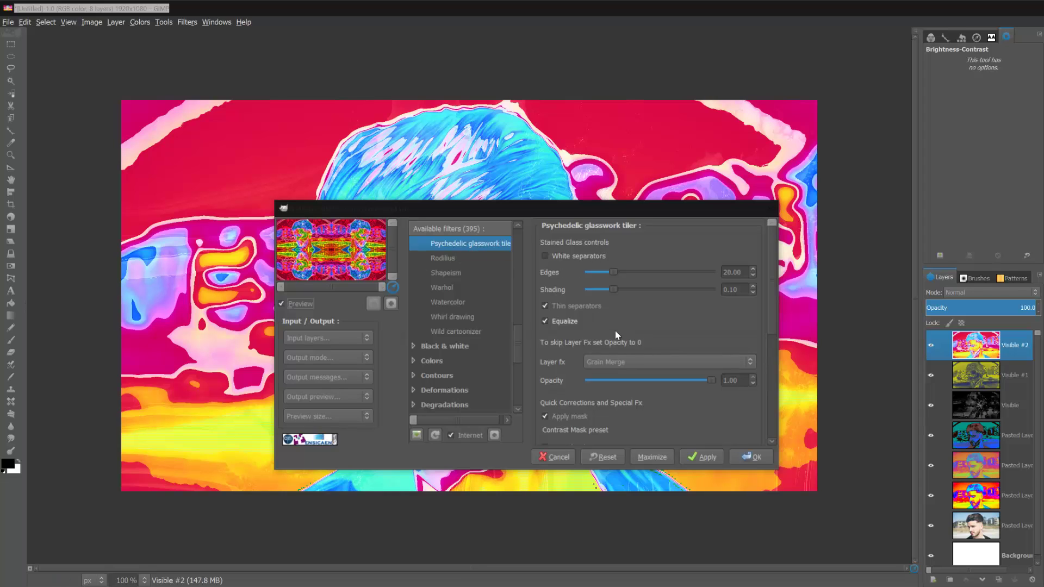
left_click(740, 456)
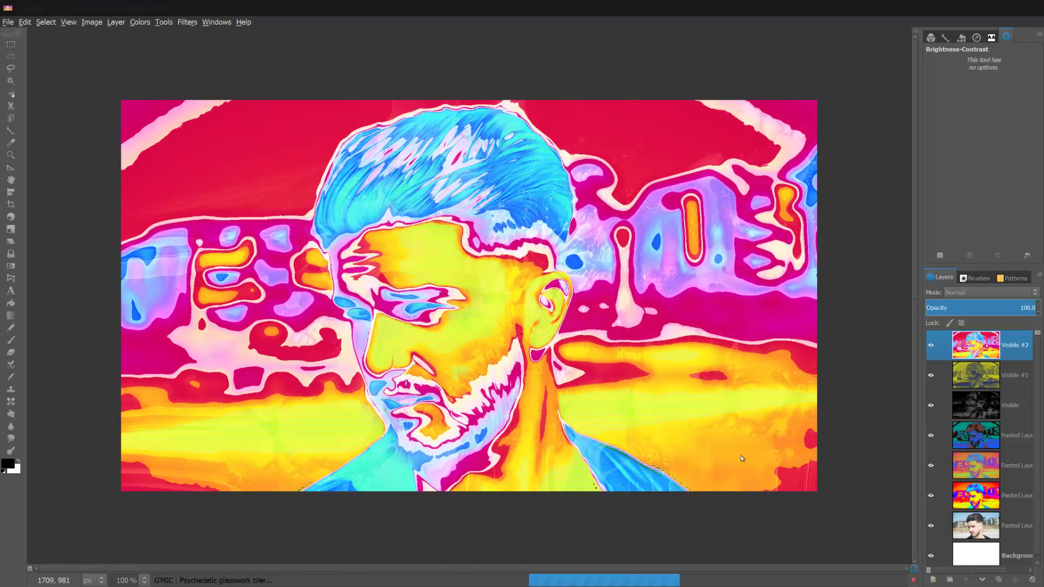